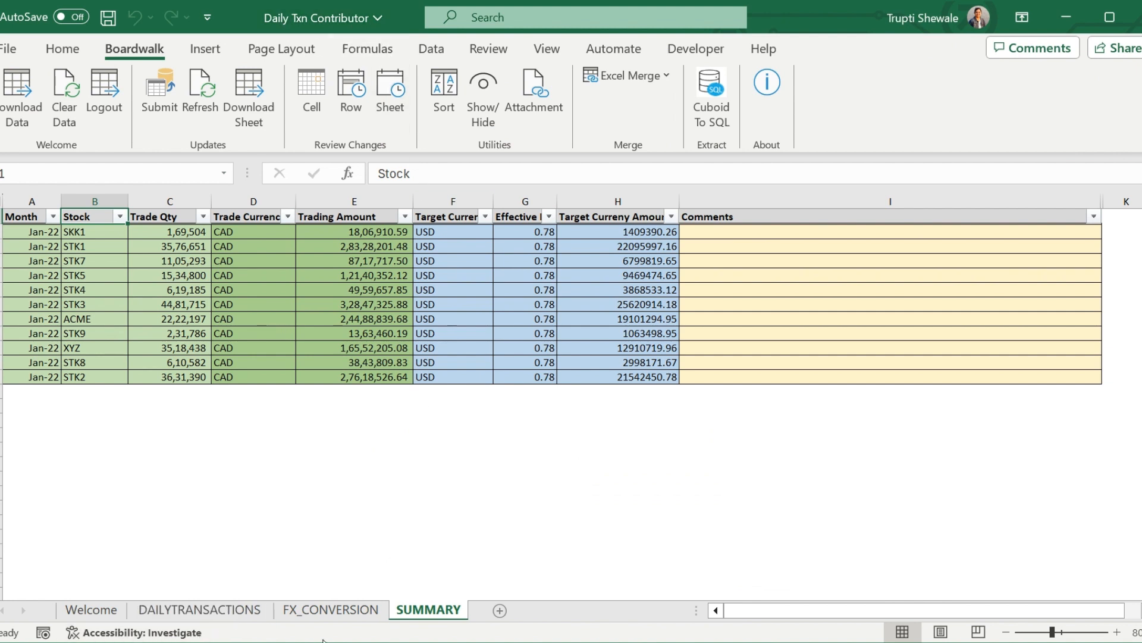
# Try to extract the SUMMARY sheet's data with Cuboid To SQL.
pyautogui.click(377, 336)
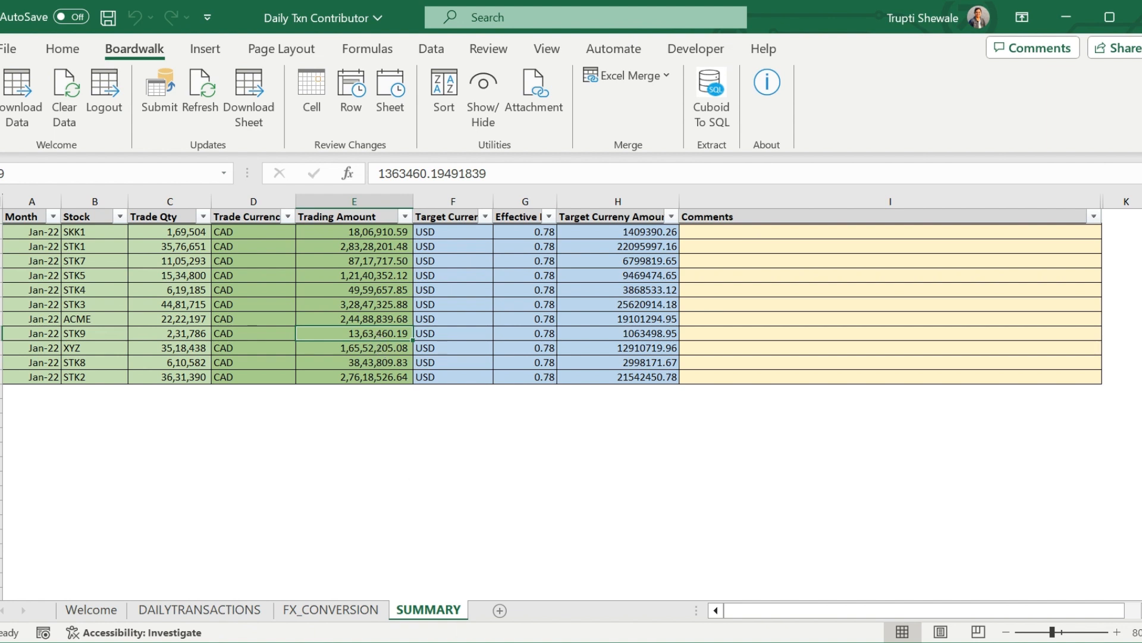
pyautogui.click(714, 116)
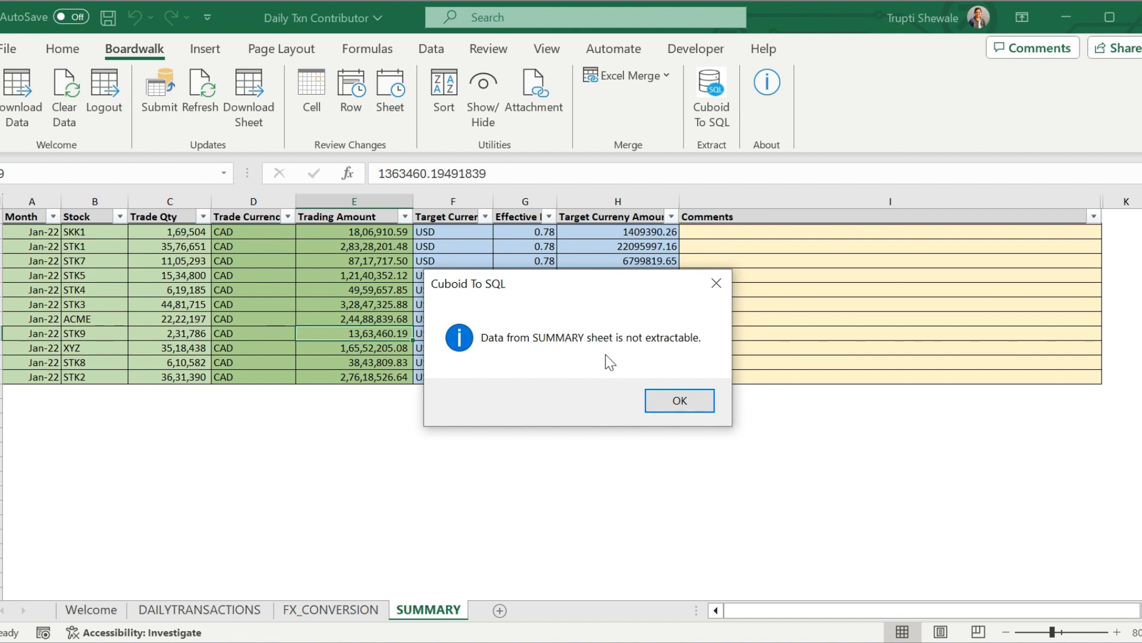
pyautogui.click(666, 399)
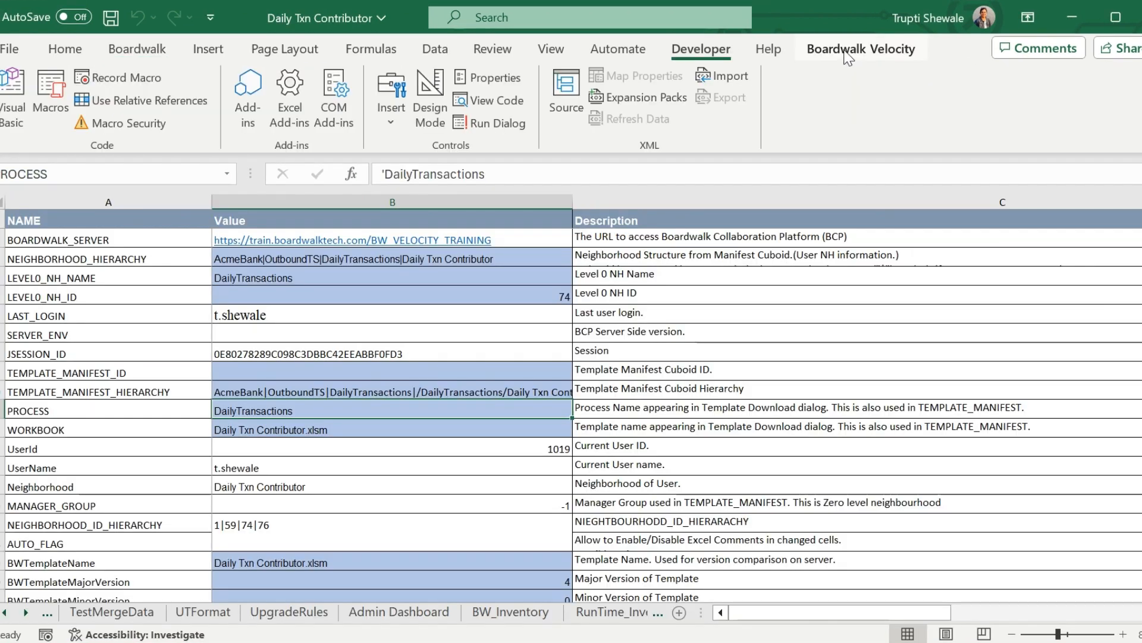
# Start a Link Import of the Template Manifest type from the Boardwalk Velocity design framework.
pyautogui.click(848, 53)
pyautogui.click(24, 107)
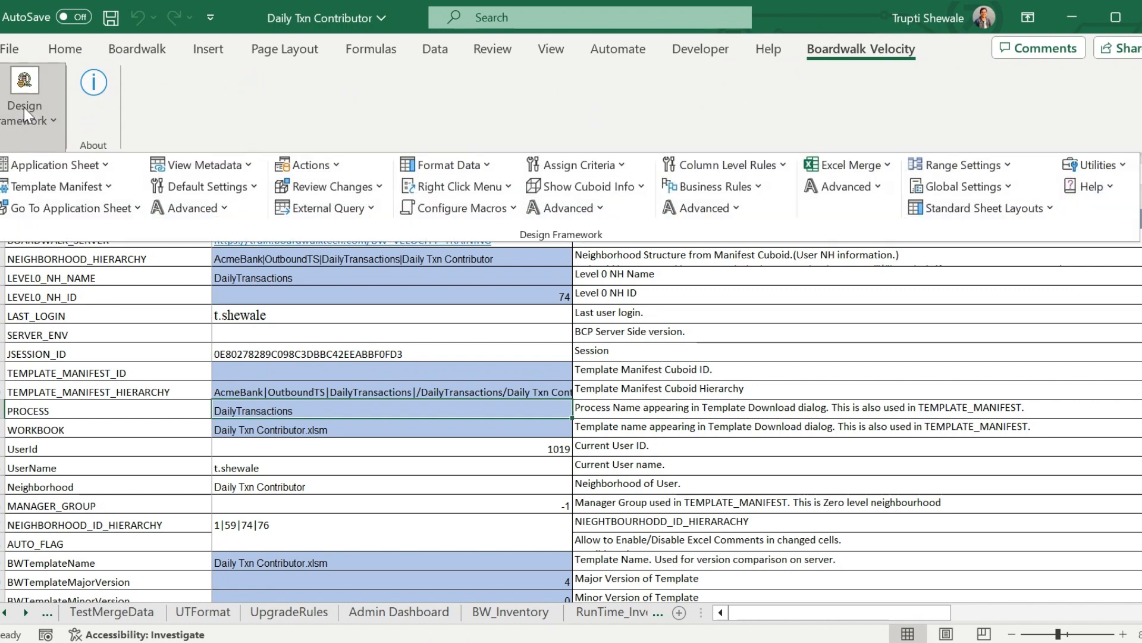
pyautogui.click(324, 166)
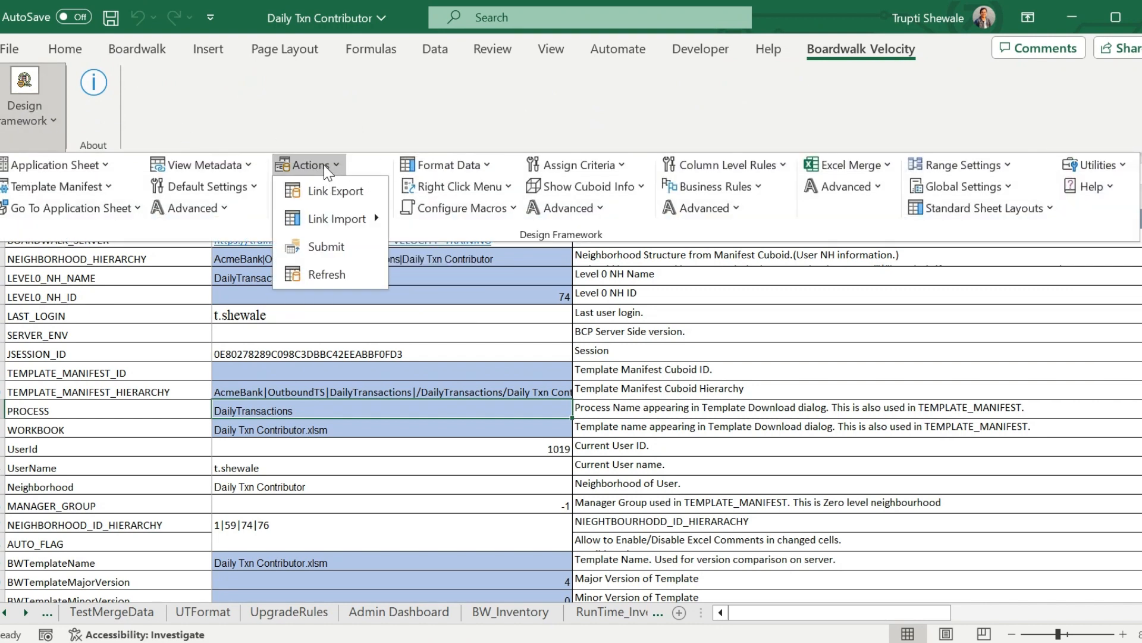
pyautogui.moveTo(352, 222)
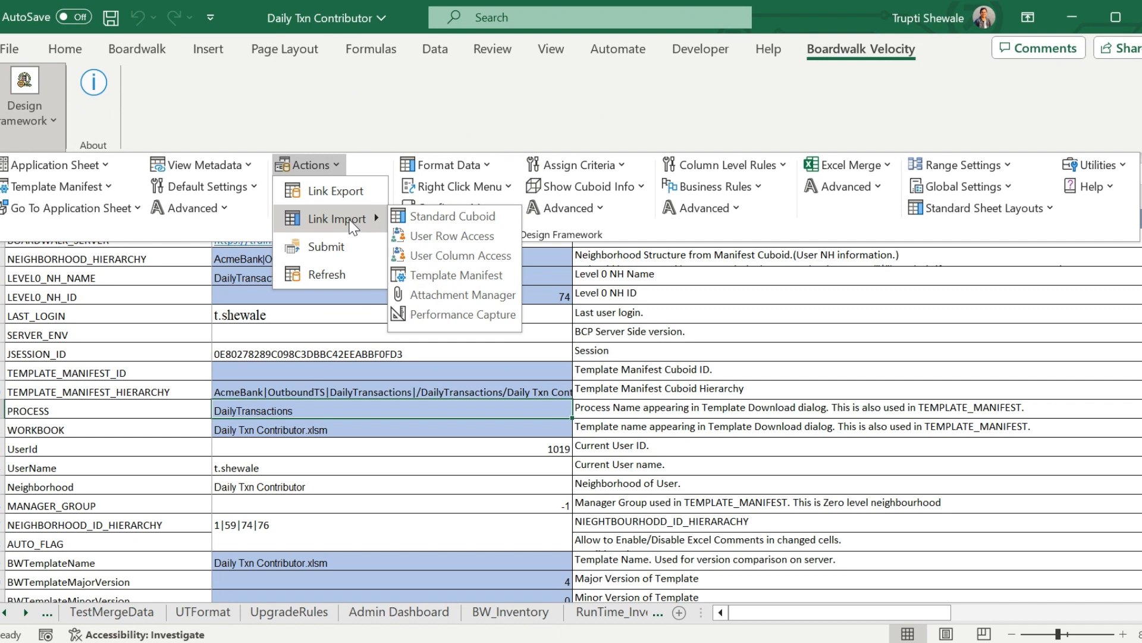
pyautogui.click(470, 277)
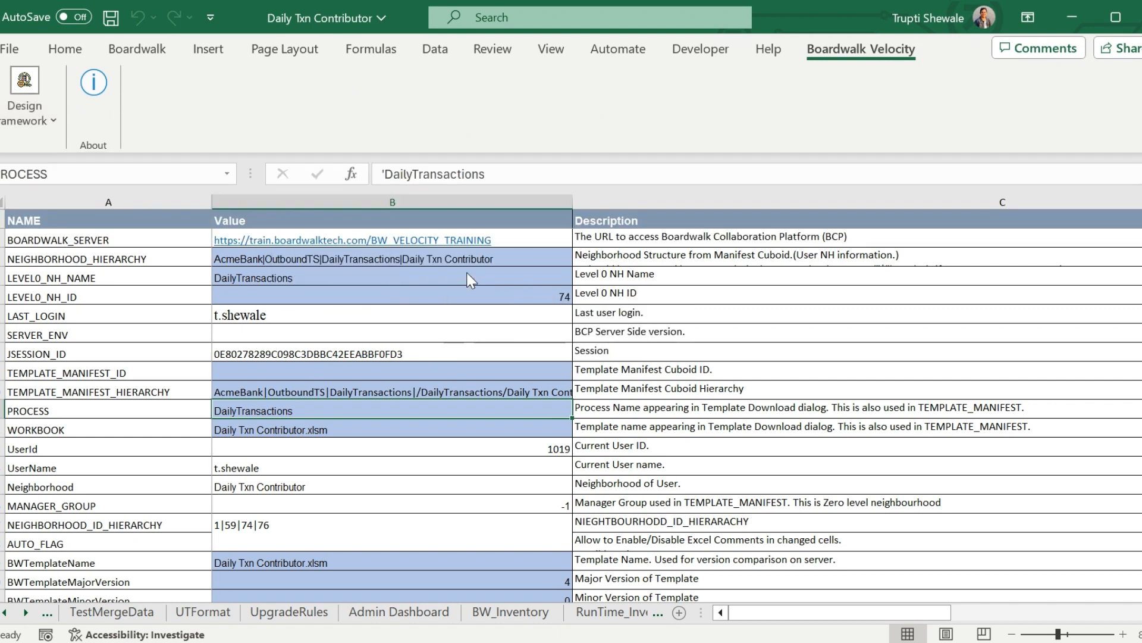
pyautogui.click(638, 404)
# Set NH Level 0 to AcmeBank, NH Level 1 to OutboundTS and NH Level 2 to DailyTransactions for the link import.
pyautogui.click(758, 166)
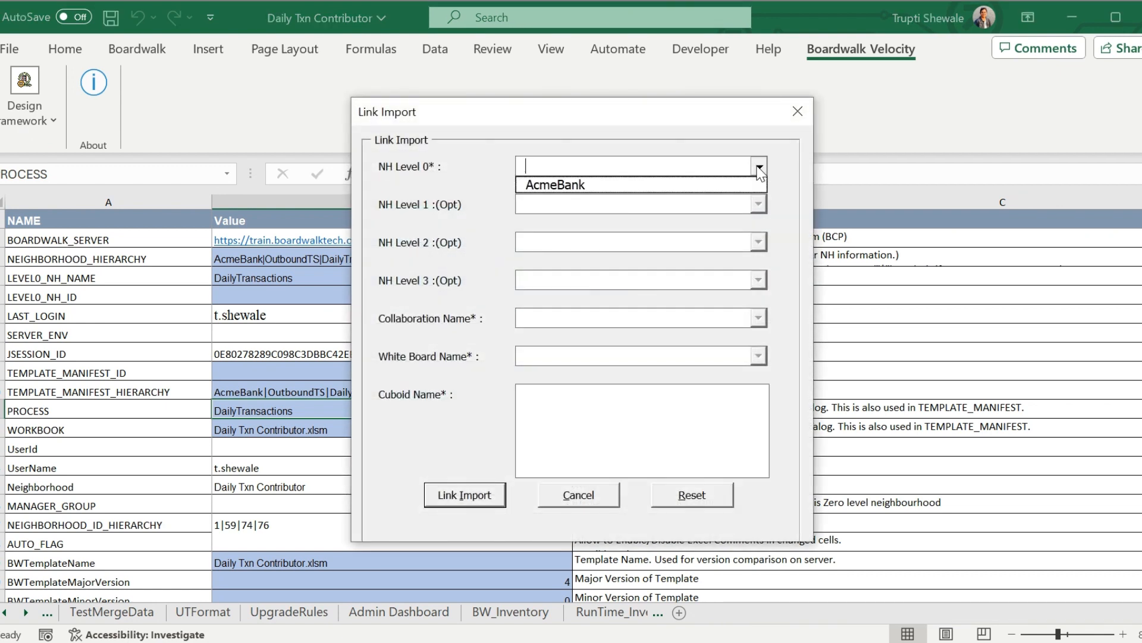
pyautogui.click(627, 184)
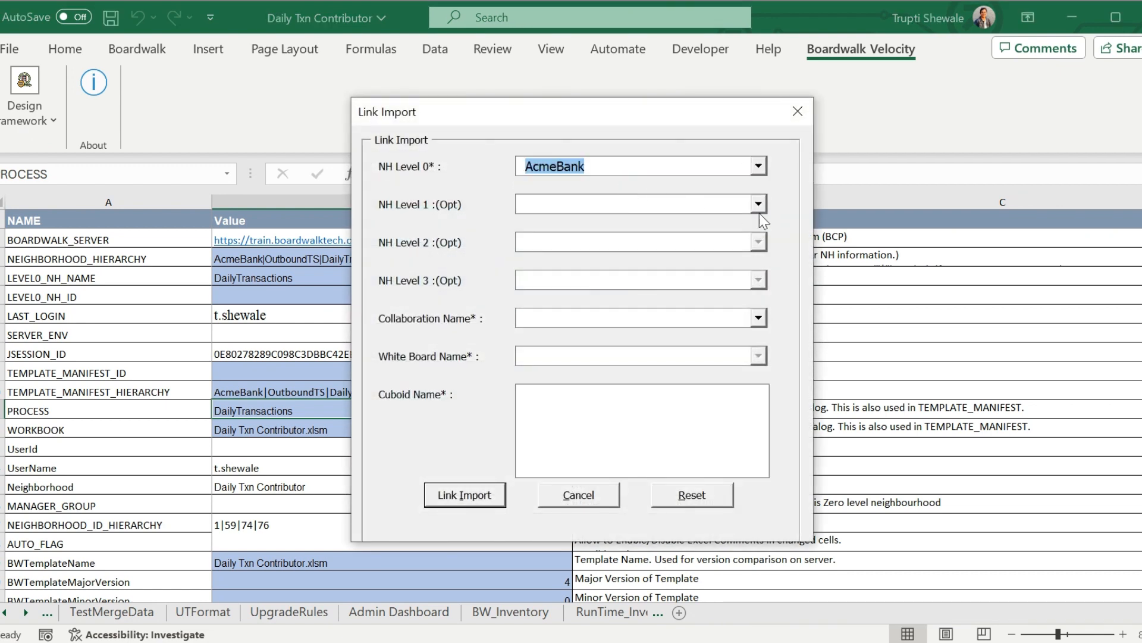
pyautogui.click(758, 203)
pyautogui.moveTo(769, 260); pyautogui.dragTo(770, 331)
pyautogui.click(633, 328)
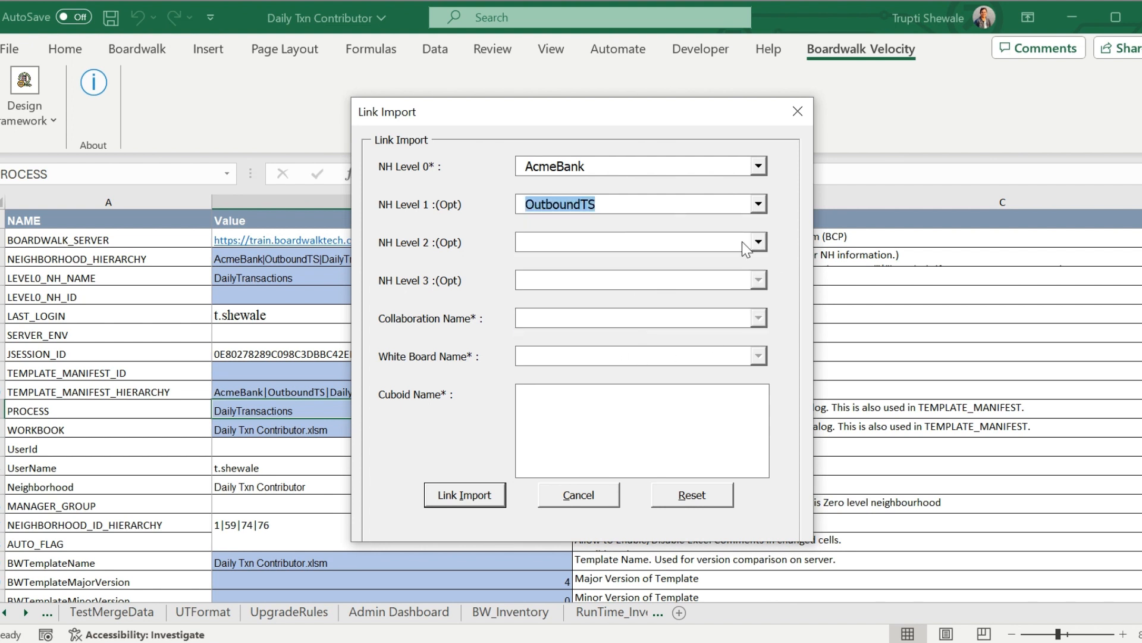
pyautogui.click(757, 242)
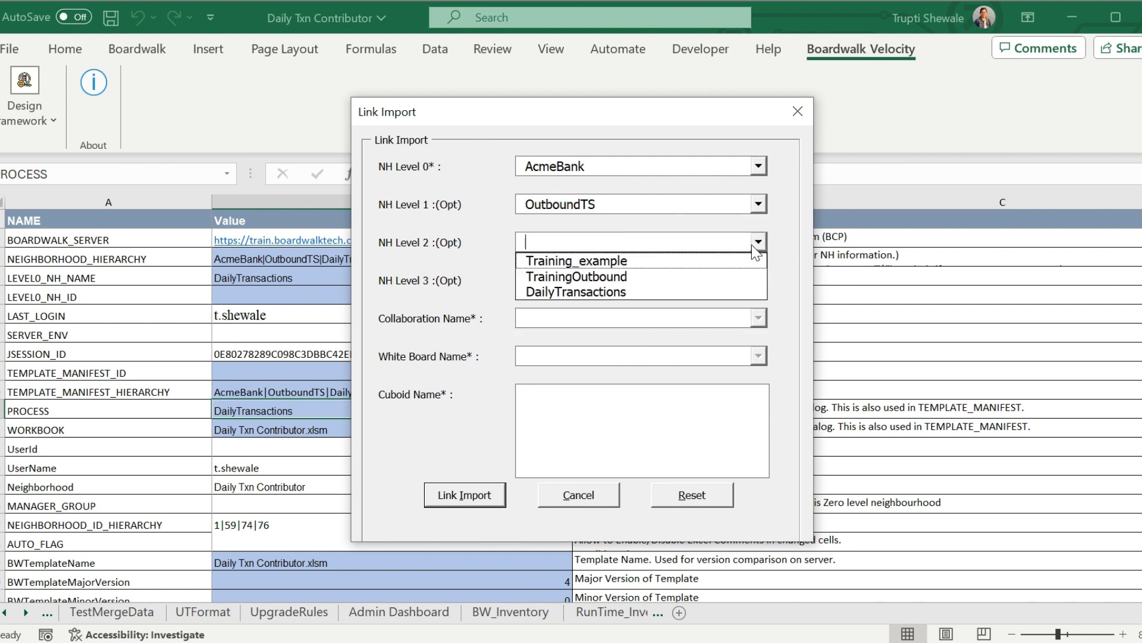
pyautogui.click(570, 293)
# Set the link import's collaboration name to DailyTransactions and its white board name to Daily Txn Contributor.
pyautogui.click(758, 319)
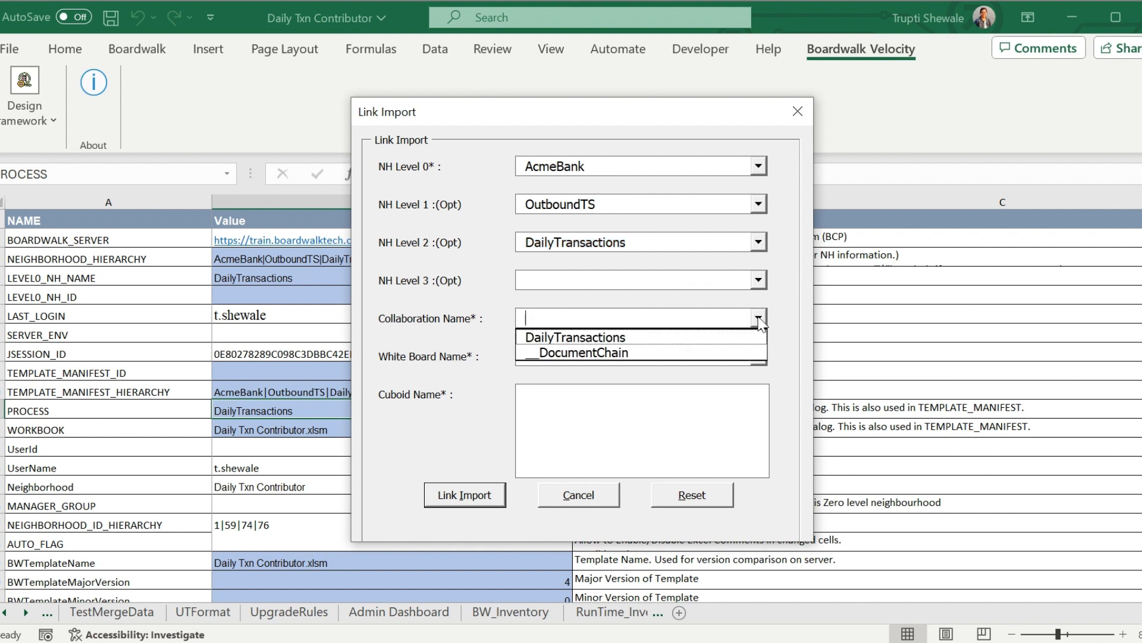
pyautogui.click(601, 337)
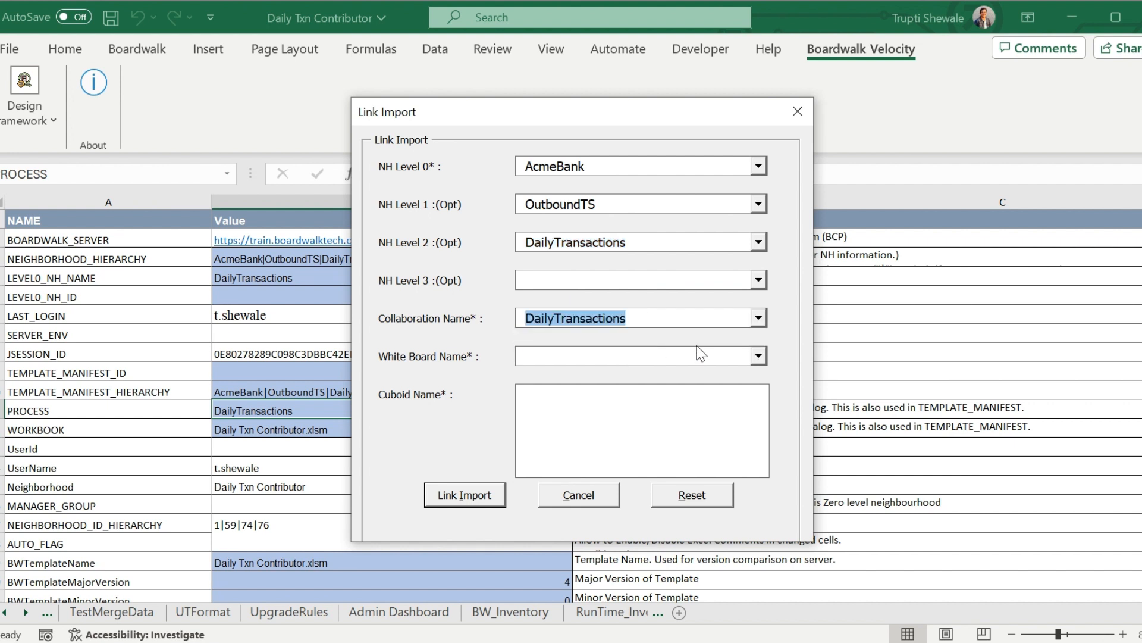
pyautogui.click(752, 355)
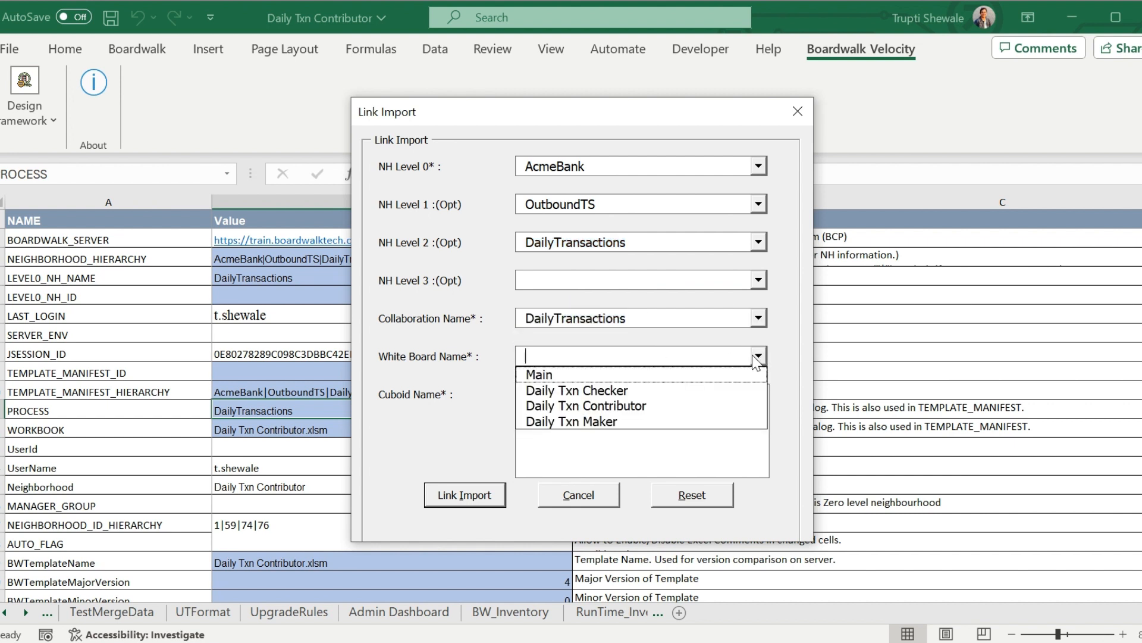
pyautogui.click(621, 406)
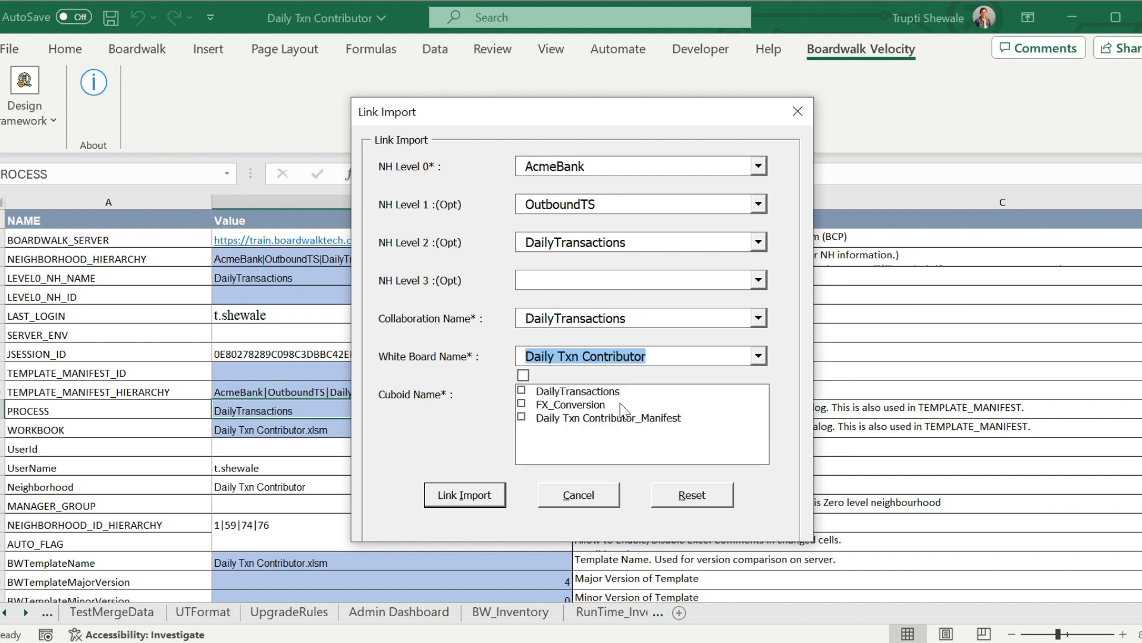
# Link import the Daily Txn Contributor_Manifest cuboid.
pyautogui.click(522, 417)
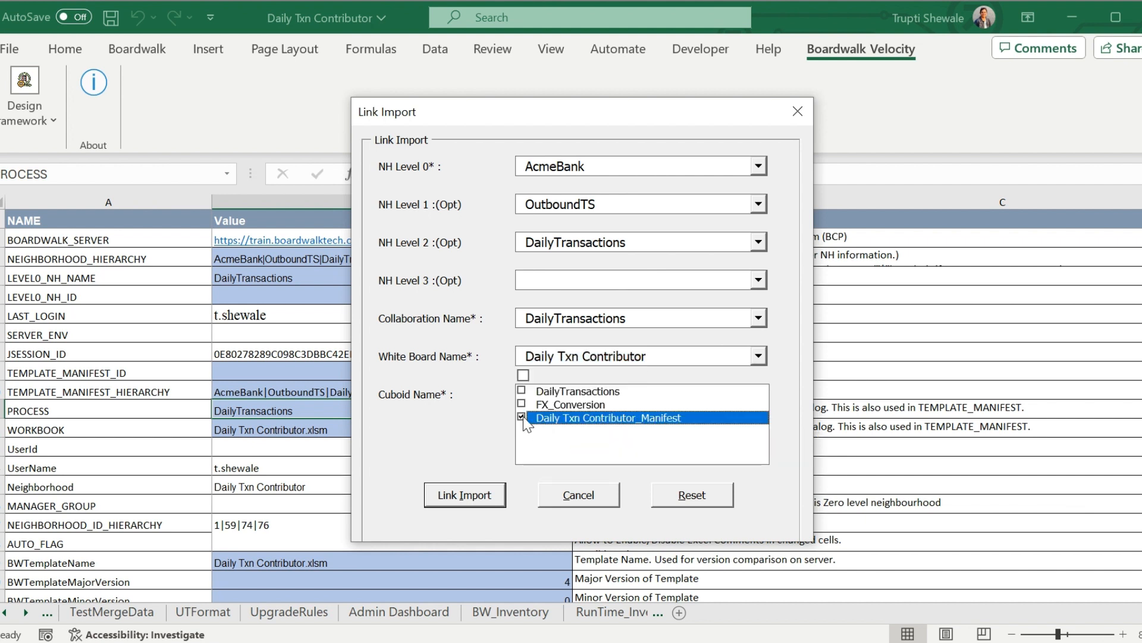
pyautogui.click(464, 499)
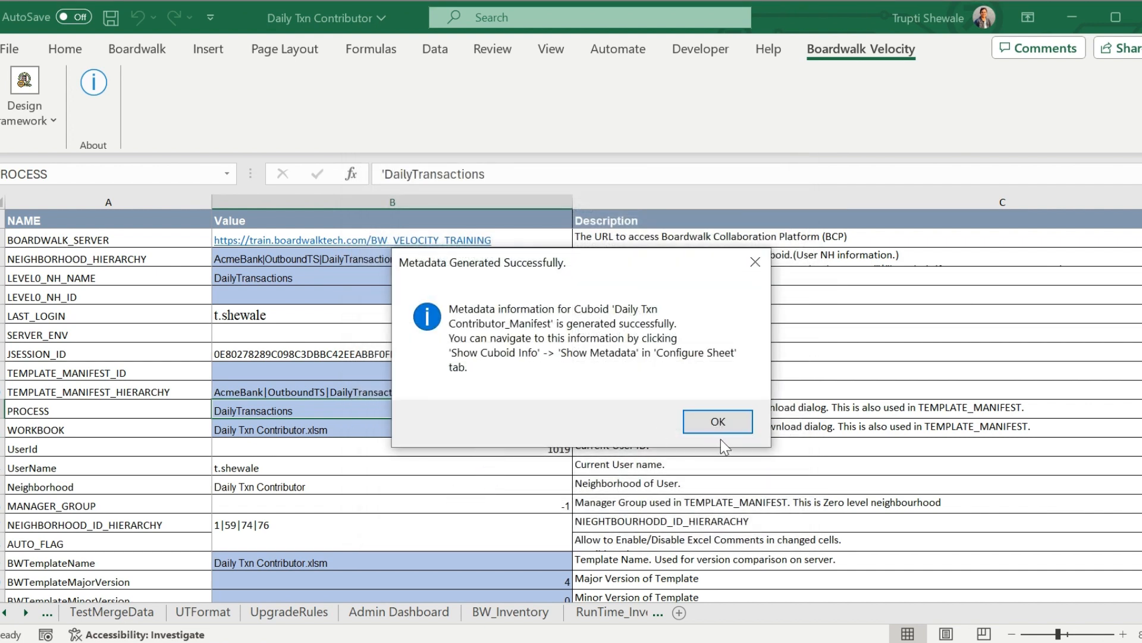
pyautogui.click(708, 422)
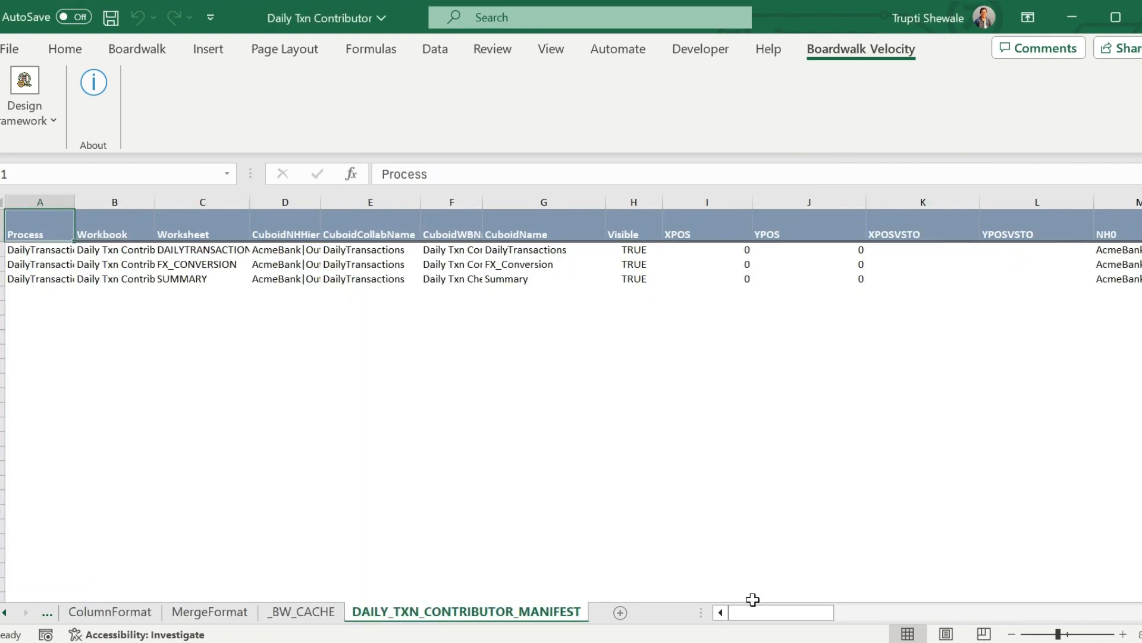
# Set Cuboid Extractable to Yes for the FX_CONVERSION and SUMMARY rows of the manifest sheet.
pyautogui.moveTo(801, 618); pyautogui.dragTo(915, 596)
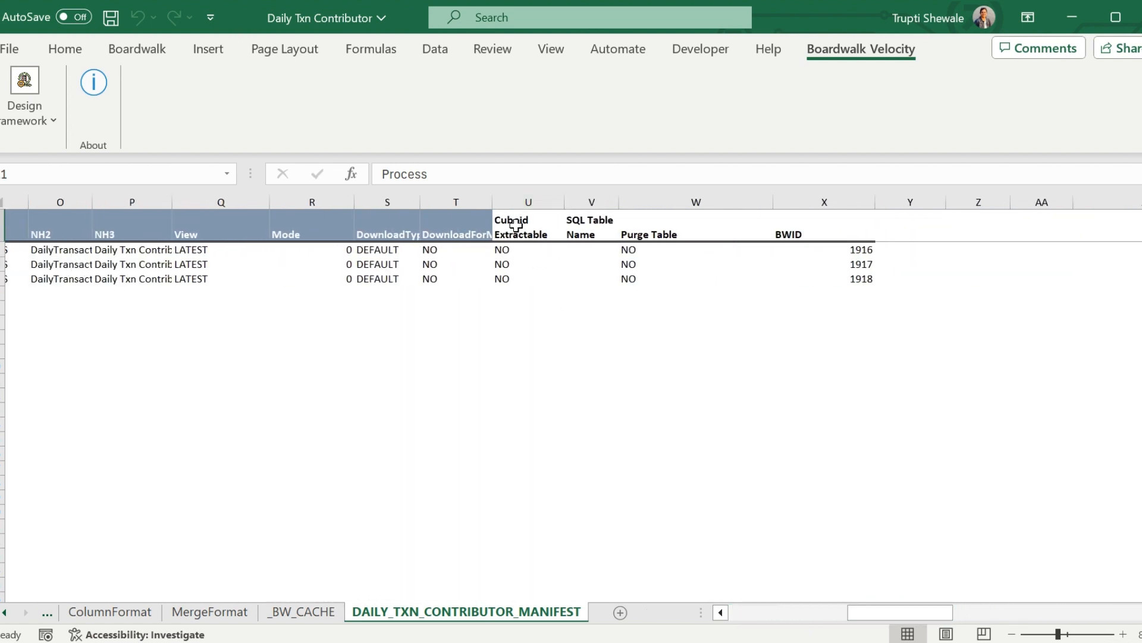
pyautogui.moveTo(515, 225); pyautogui.dragTo(669, 215)
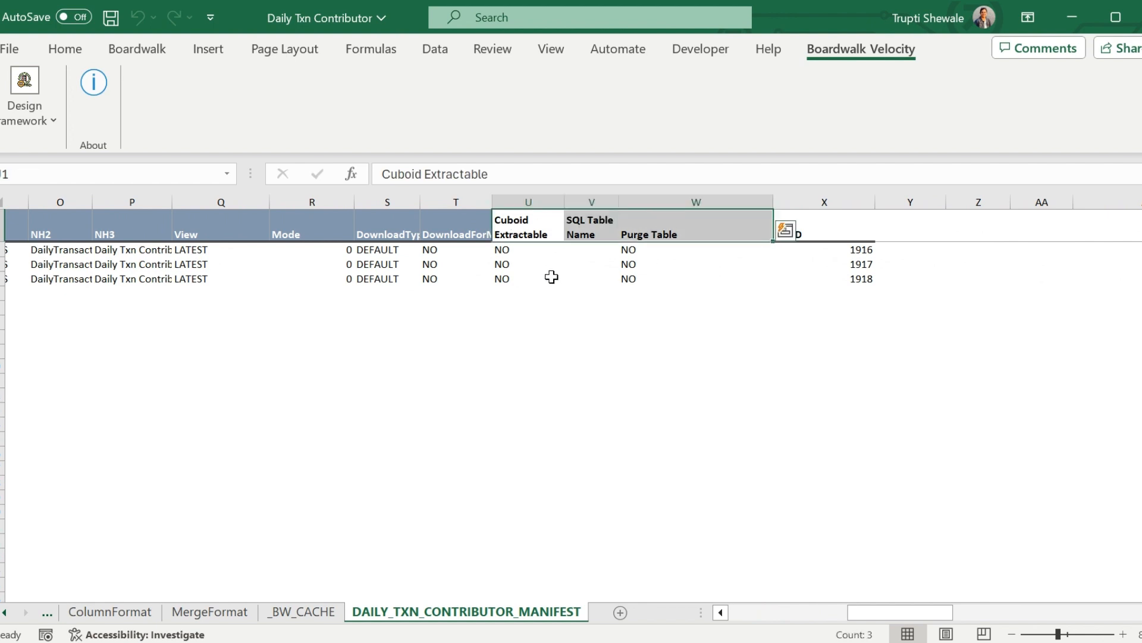
pyautogui.click(552, 277)
pyautogui.click(507, 227)
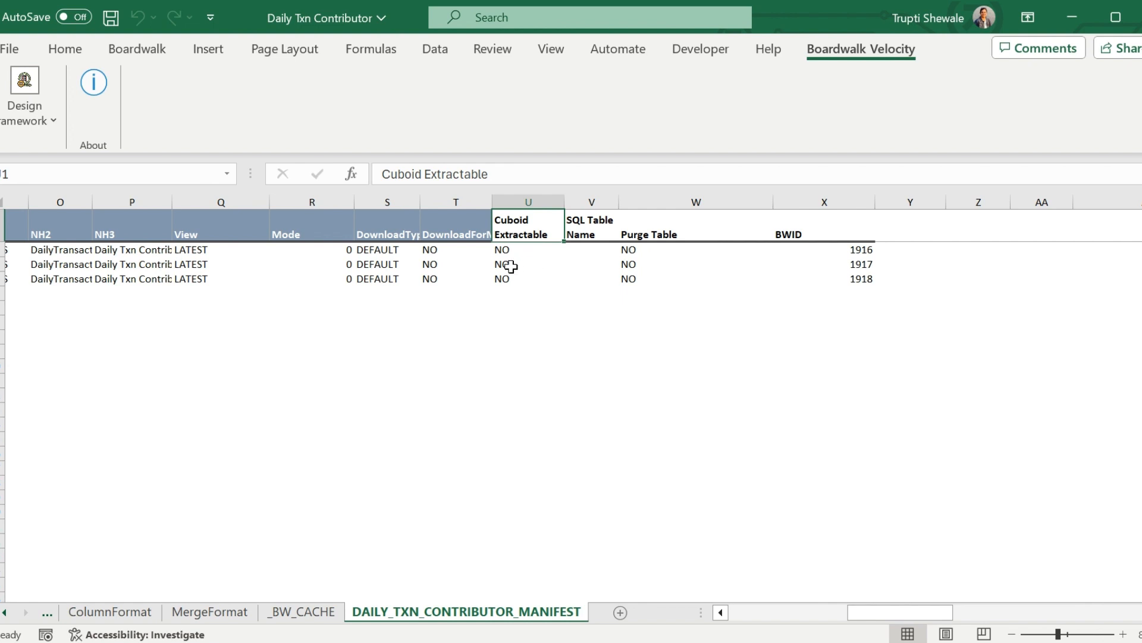
pyautogui.click(513, 267)
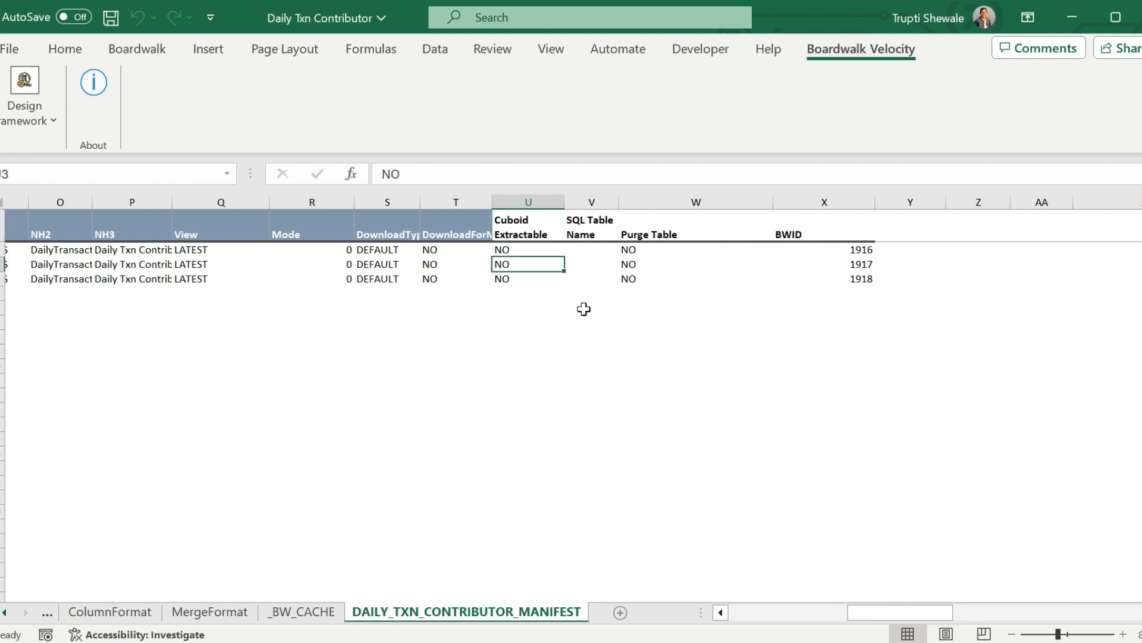
pyautogui.write('Yes')
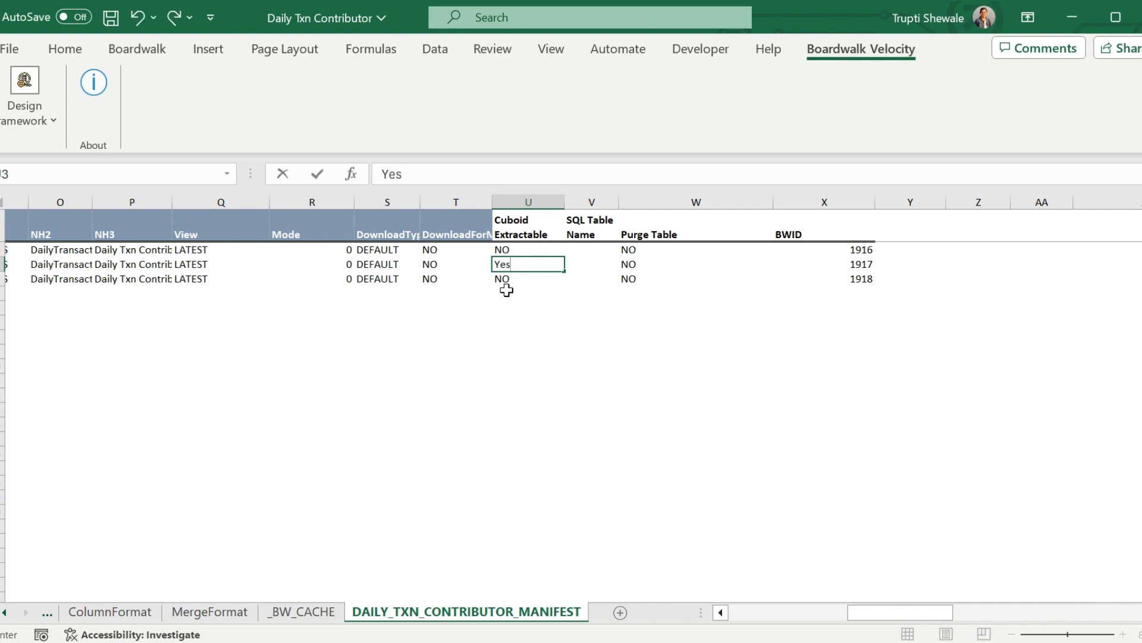
pyautogui.click(512, 279)
pyautogui.write('Yes')
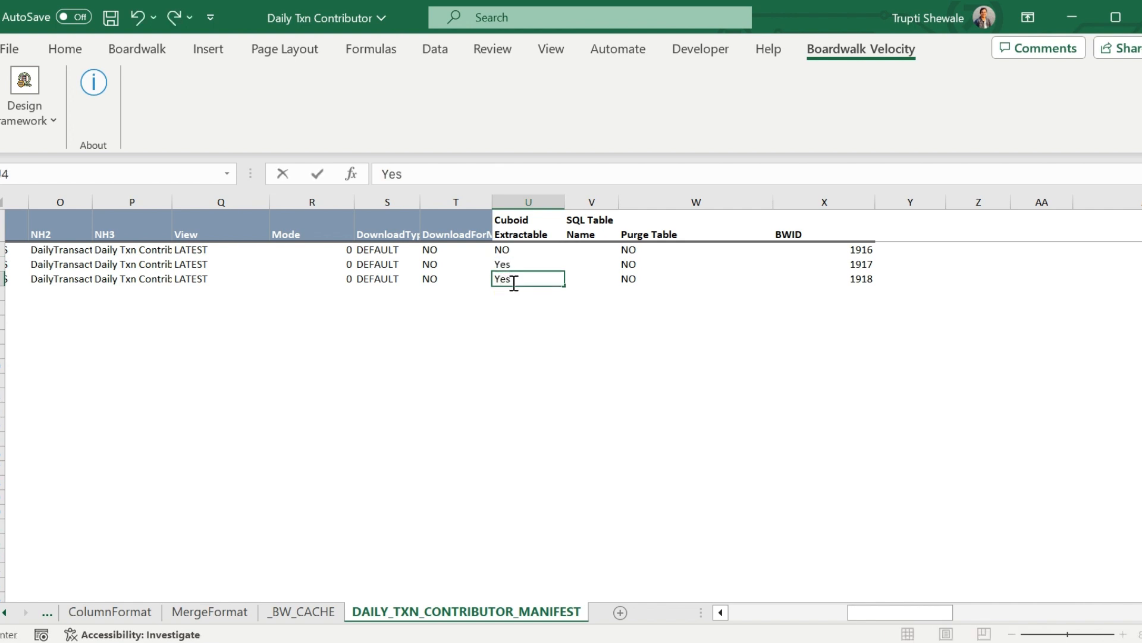
pyautogui.click(549, 306)
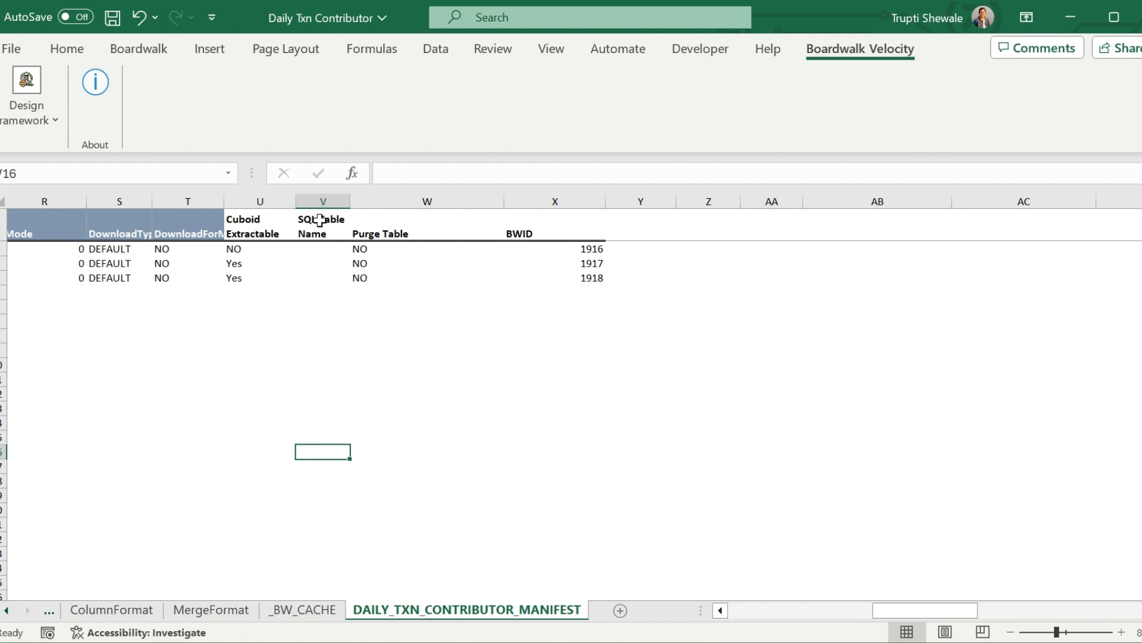
# Enter FX_CONVERSION_OUT as the SQL Table Name for the FX_CONVERSION row and widen that column to fit.
pyautogui.click(320, 220)
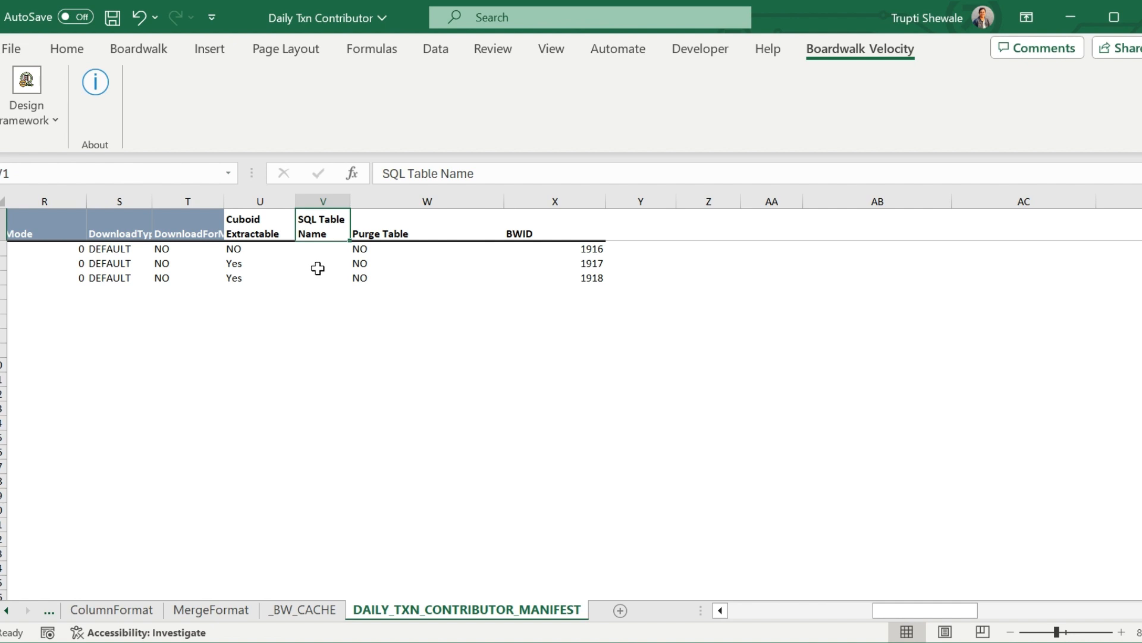
pyautogui.click(313, 263)
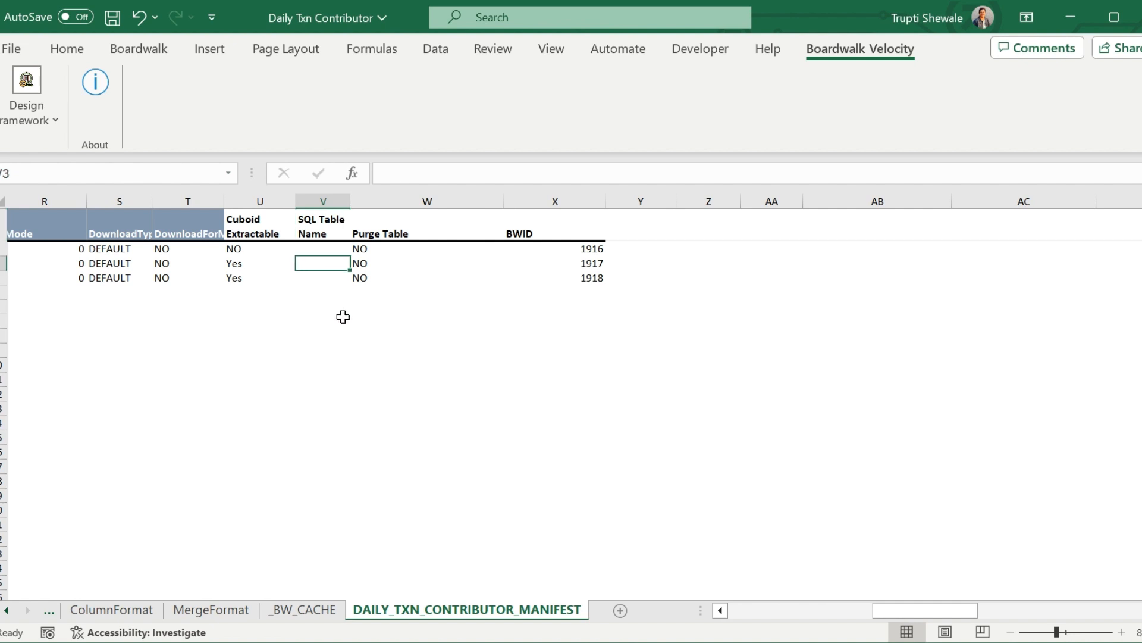
pyautogui.write('F')
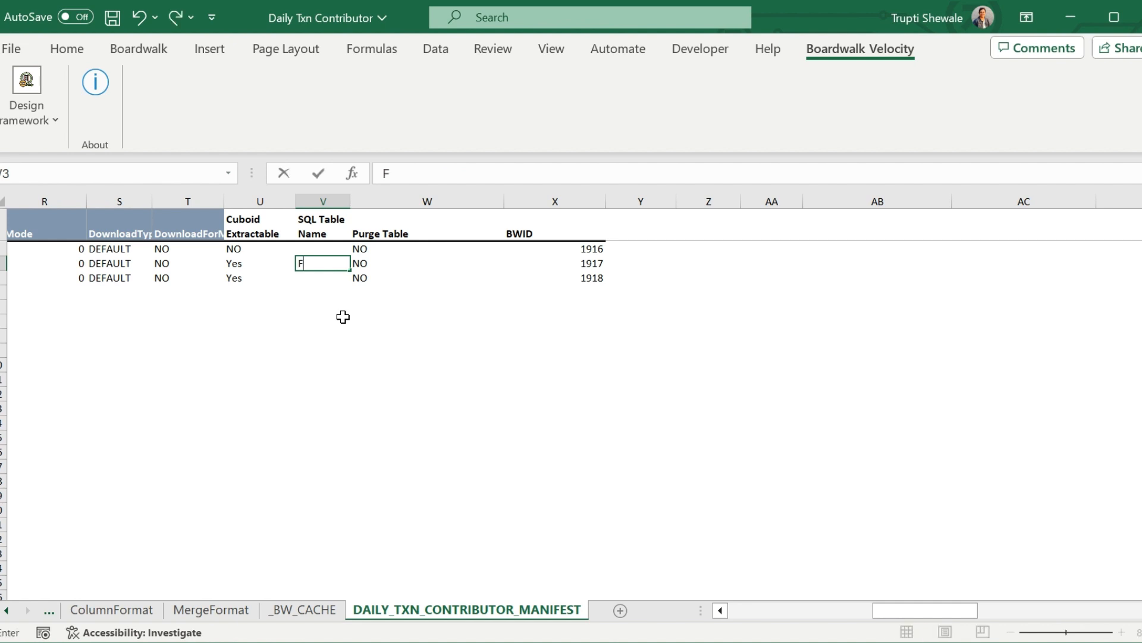
pyautogui.write('X_CONVER')
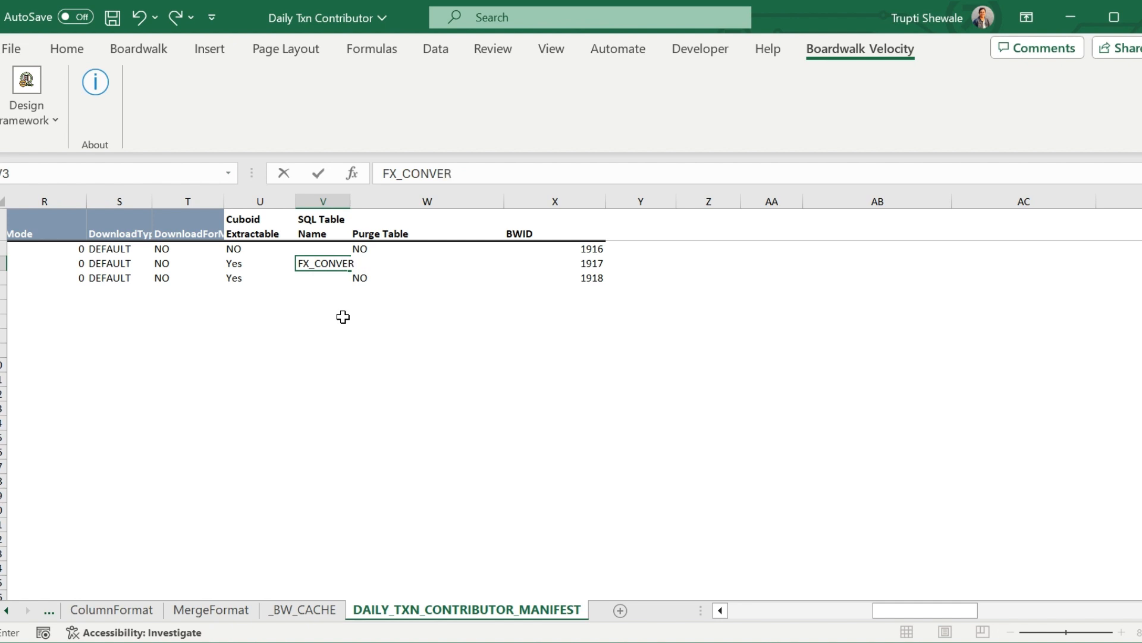
pyautogui.write('SION_OUR')
pyautogui.press('BackSpace')
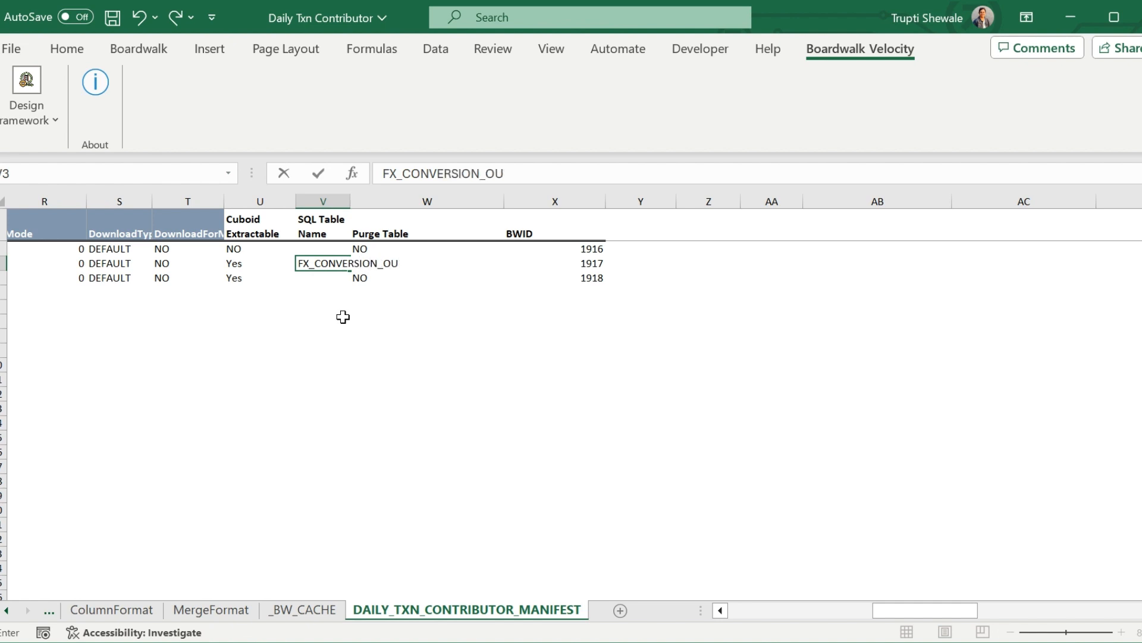
pyautogui.write('T')
pyautogui.click(322, 312)
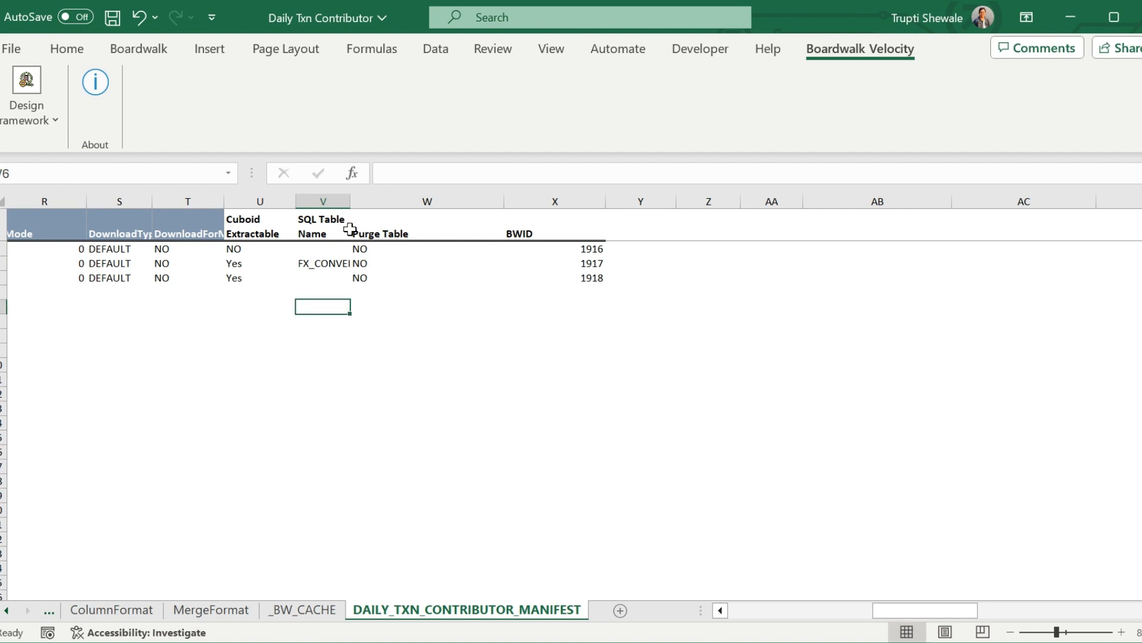
pyautogui.moveTo(350, 202); pyautogui.dragTo(408, 238)
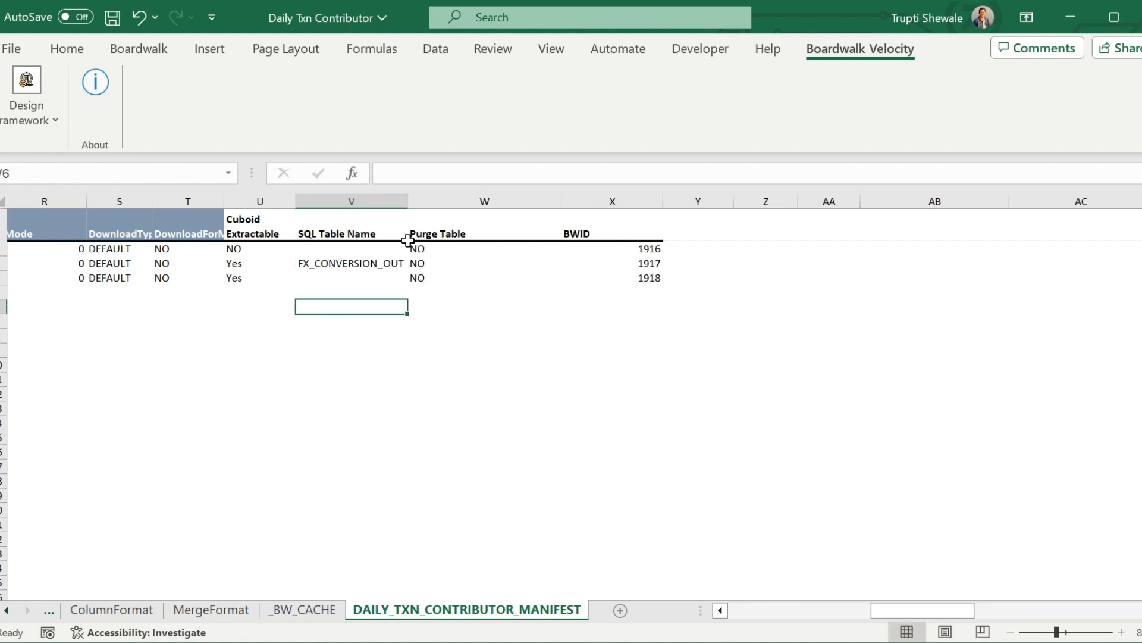
# Set Purge Table to YES for the FX_CONVERSION row of the manifest sheet.
pyautogui.click(321, 277)
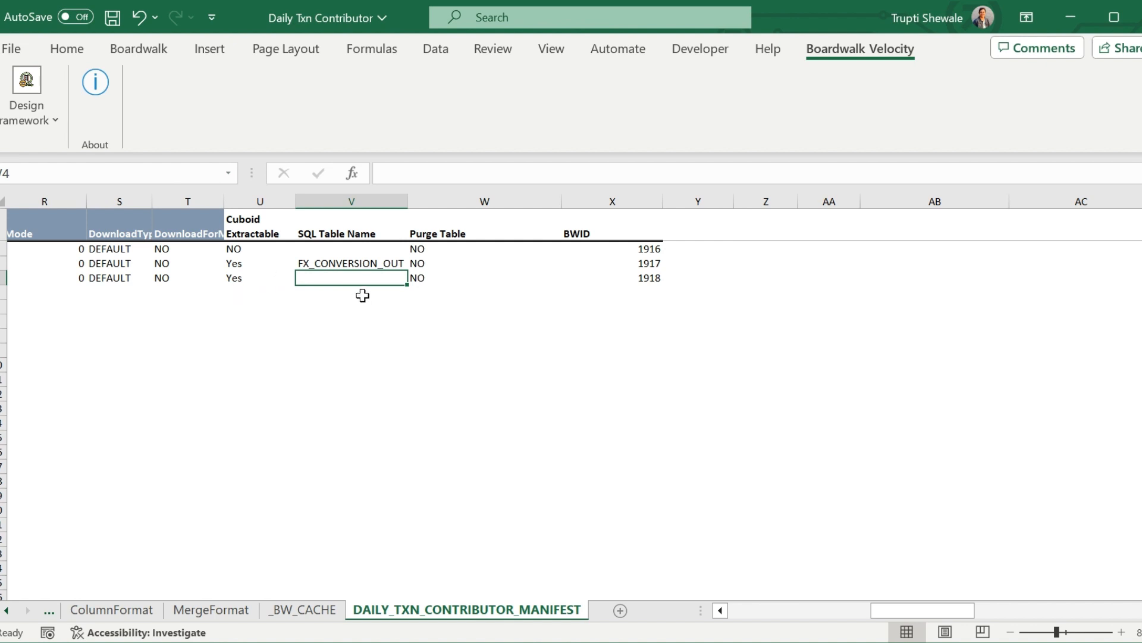
pyautogui.click(449, 221)
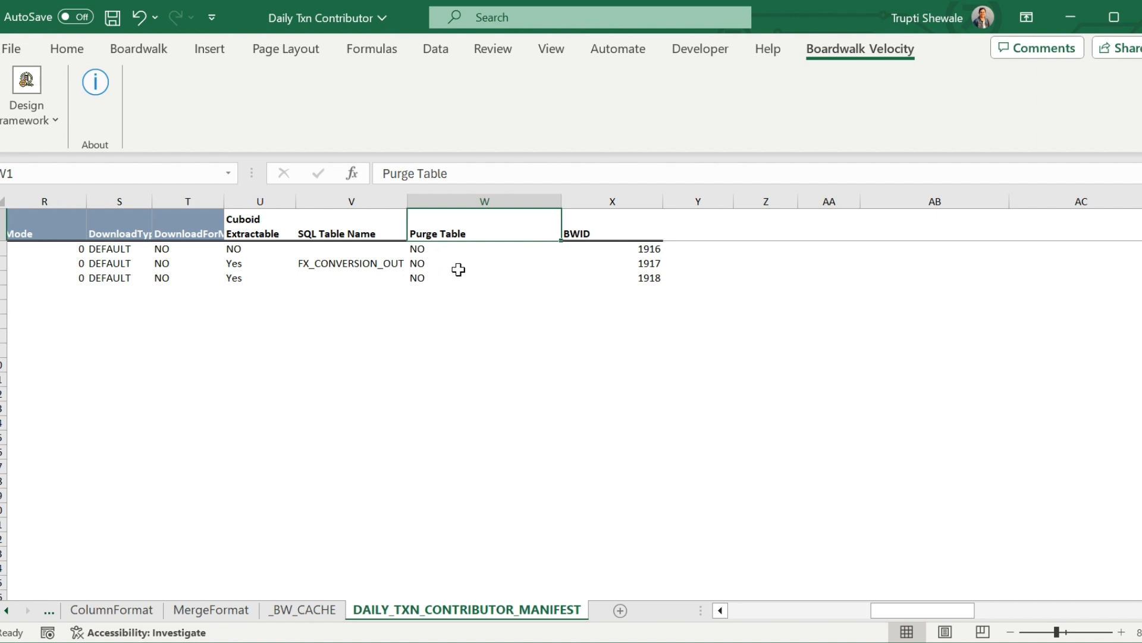
pyautogui.click(419, 263)
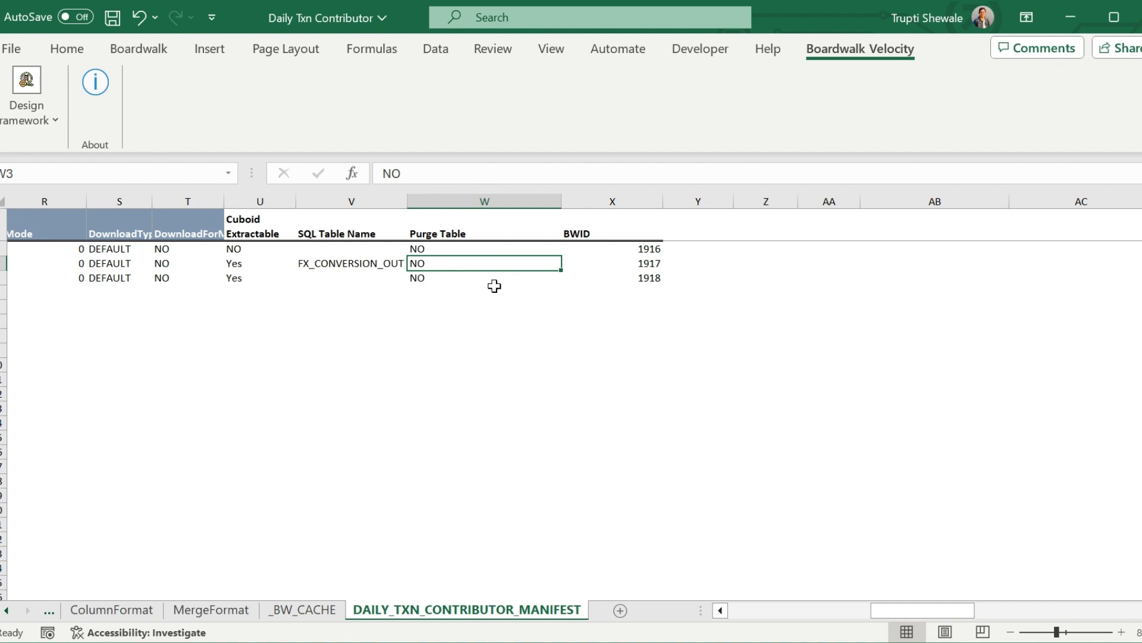
pyautogui.write('yeS')
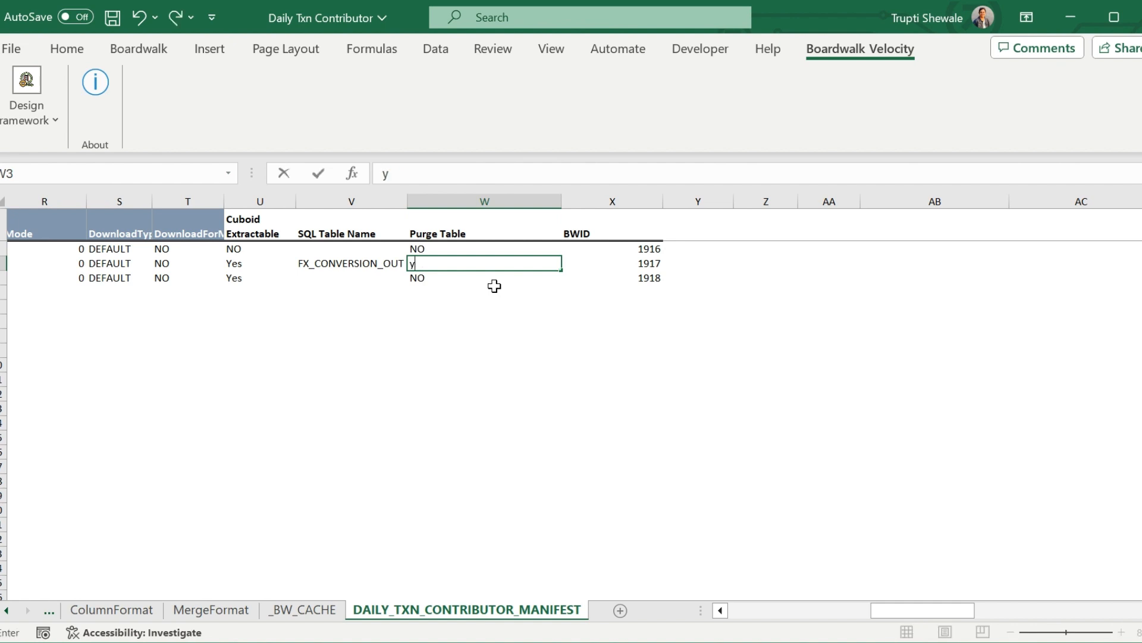
pyautogui.press('BackSpace')
pyautogui.press('BackSpace')
pyautogui.write('YES')
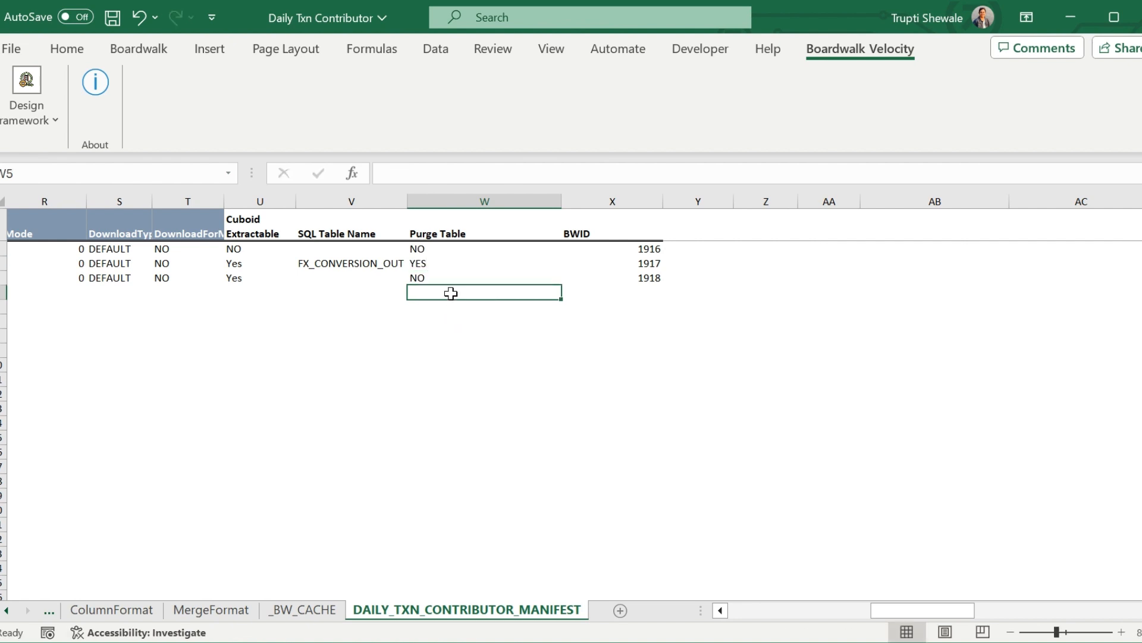
pyautogui.click(436, 275)
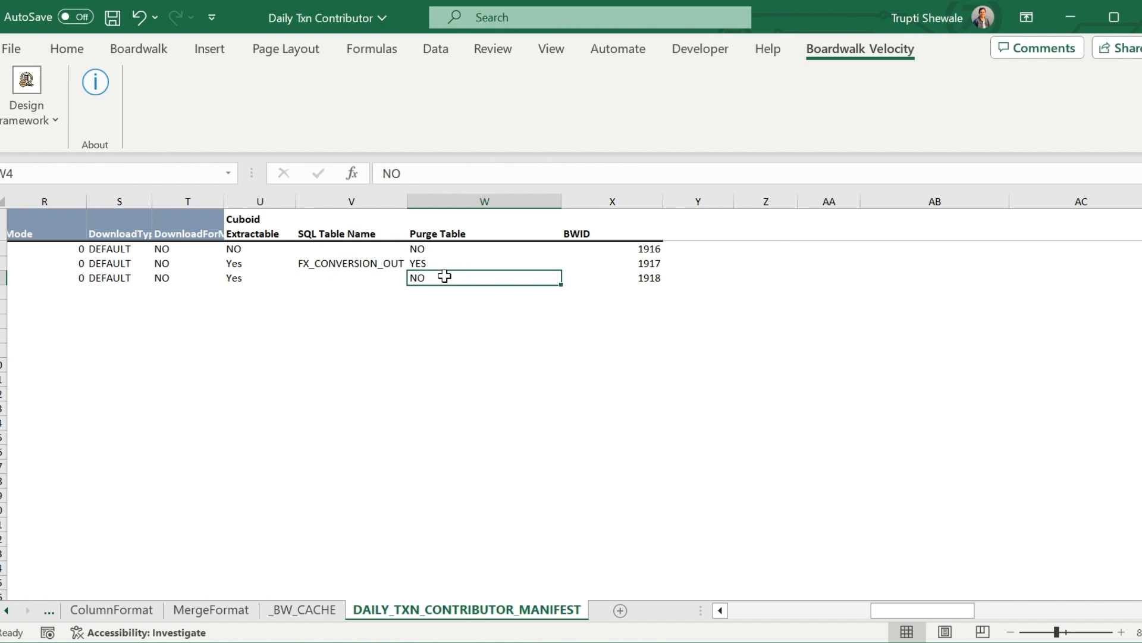
pyautogui.click(455, 317)
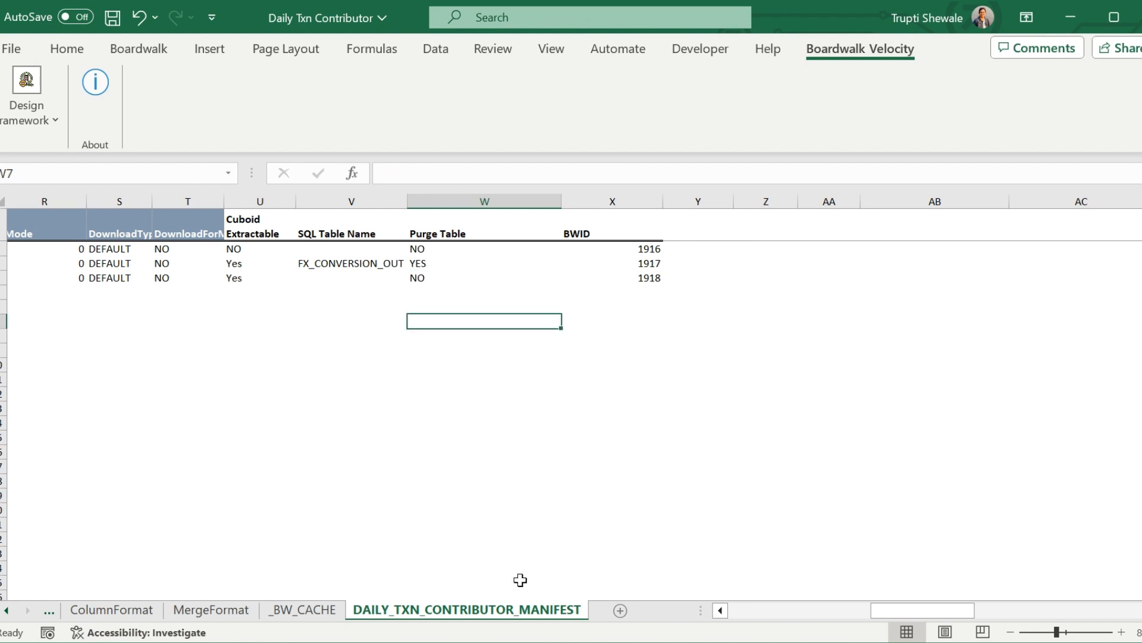
# Submit the edited DAILY_TXN_CONTRIBUTOR_MANIFEST sheet.
pyautogui.click(160, 275)
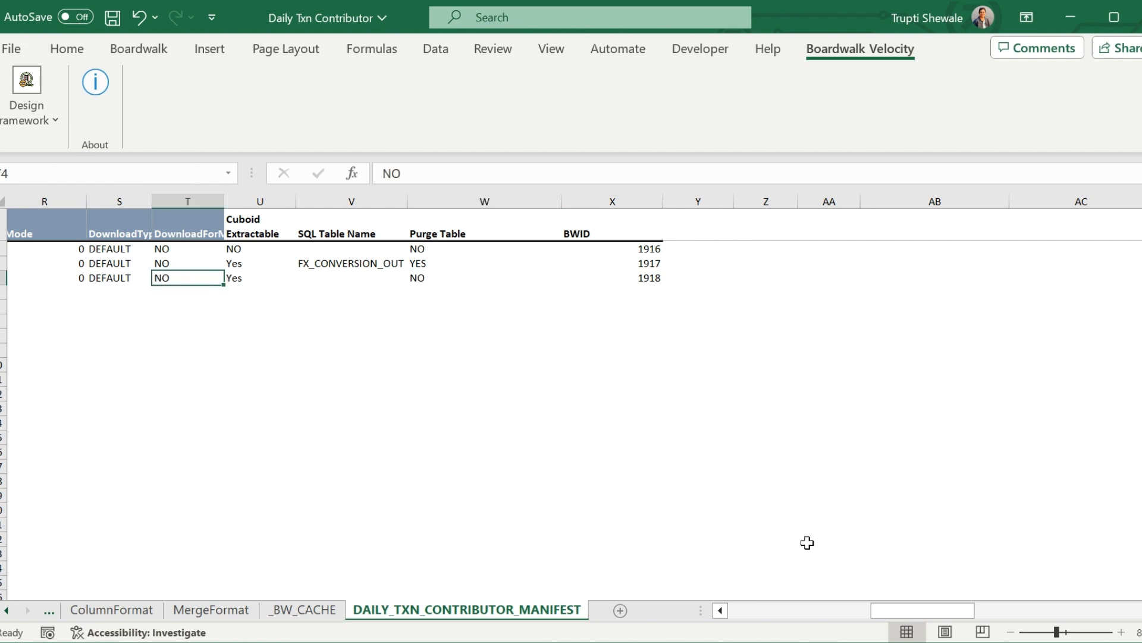
pyautogui.moveTo(938, 622); pyautogui.dragTo(751, 630)
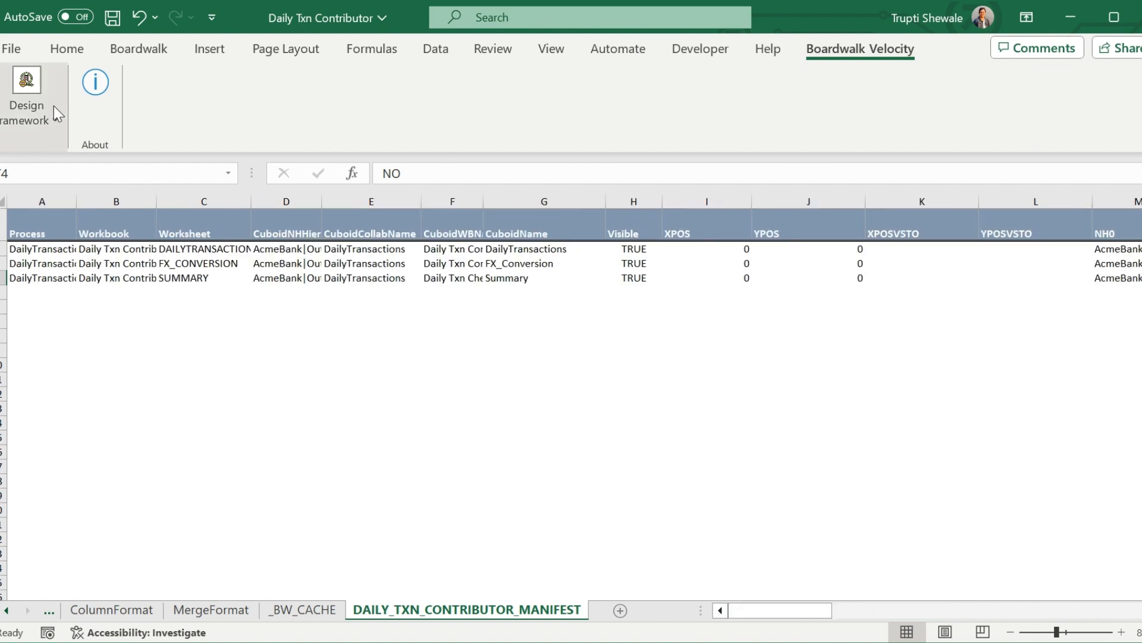
pyautogui.click(23, 119)
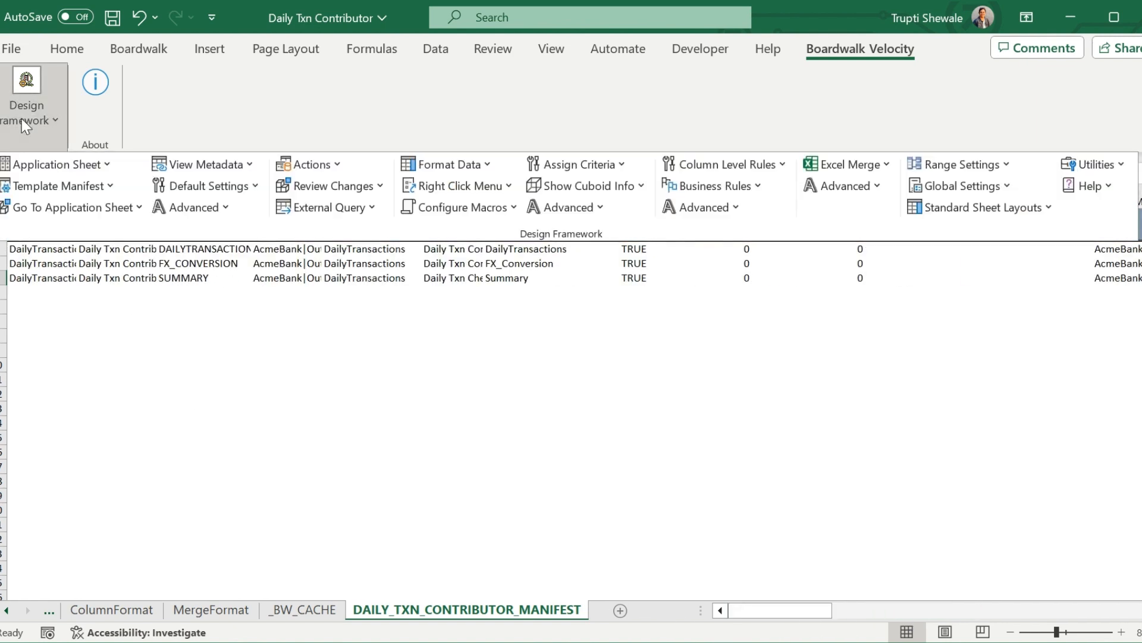
pyautogui.click(309, 162)
pyautogui.click(327, 246)
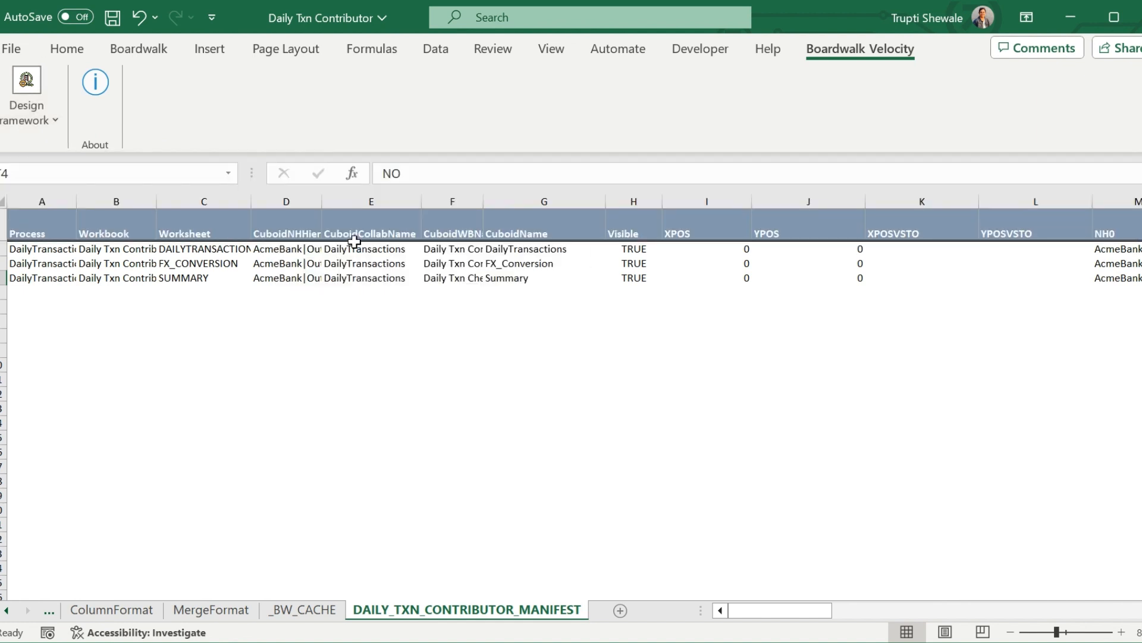
pyautogui.click(619, 363)
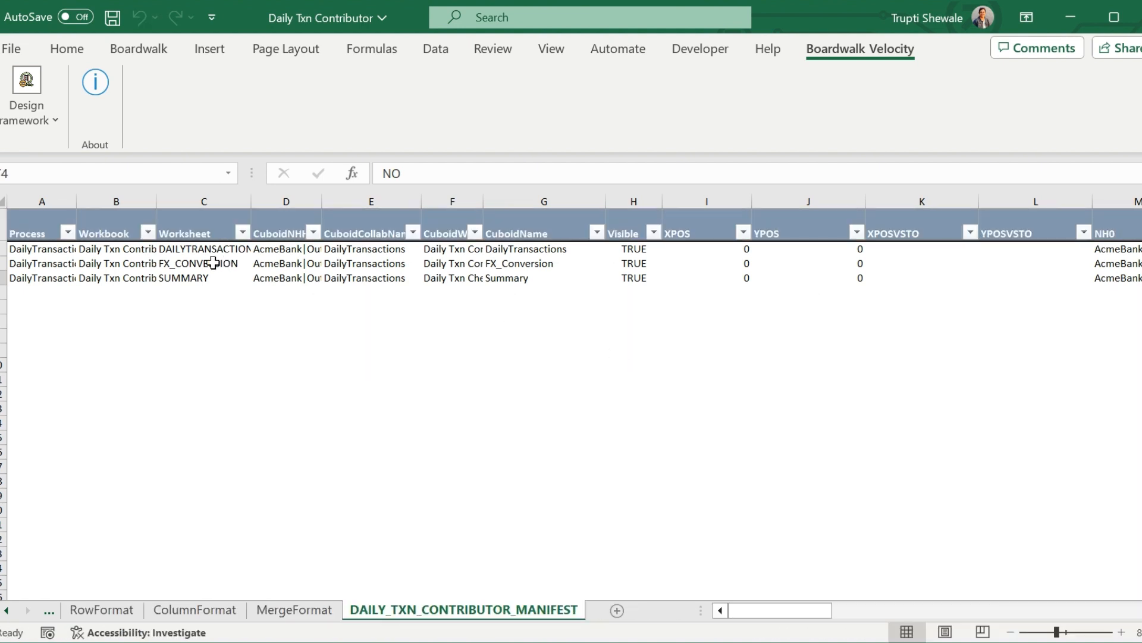
# Unlink the Daily Txn Contributor template manifest from the workbook.
pyautogui.click(191, 262)
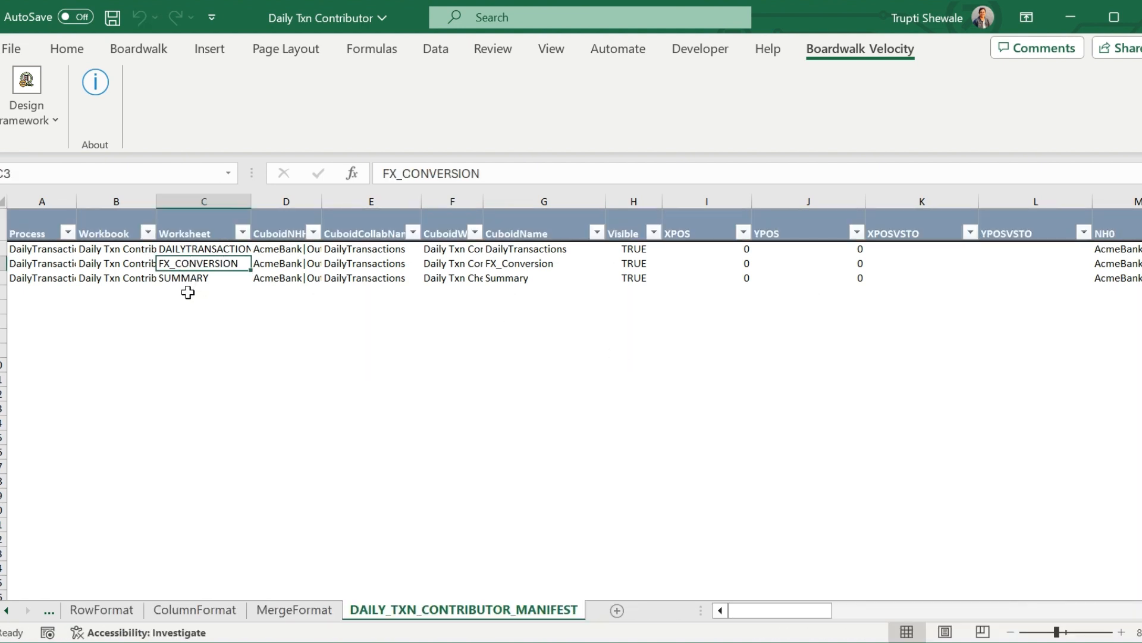
pyautogui.click(28, 94)
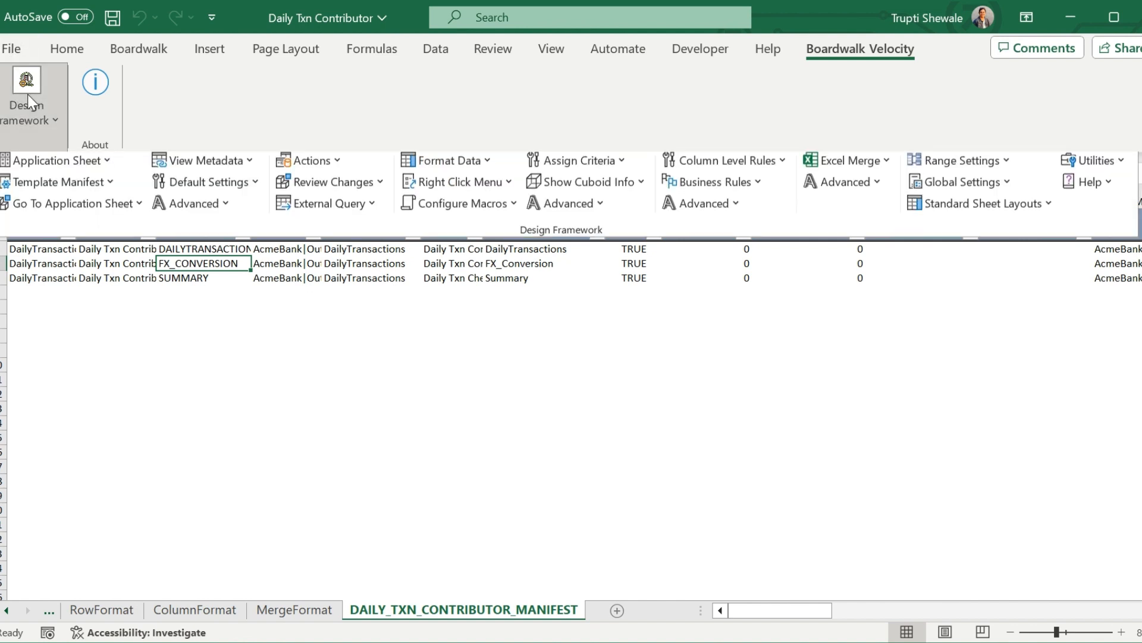
pyautogui.click(76, 184)
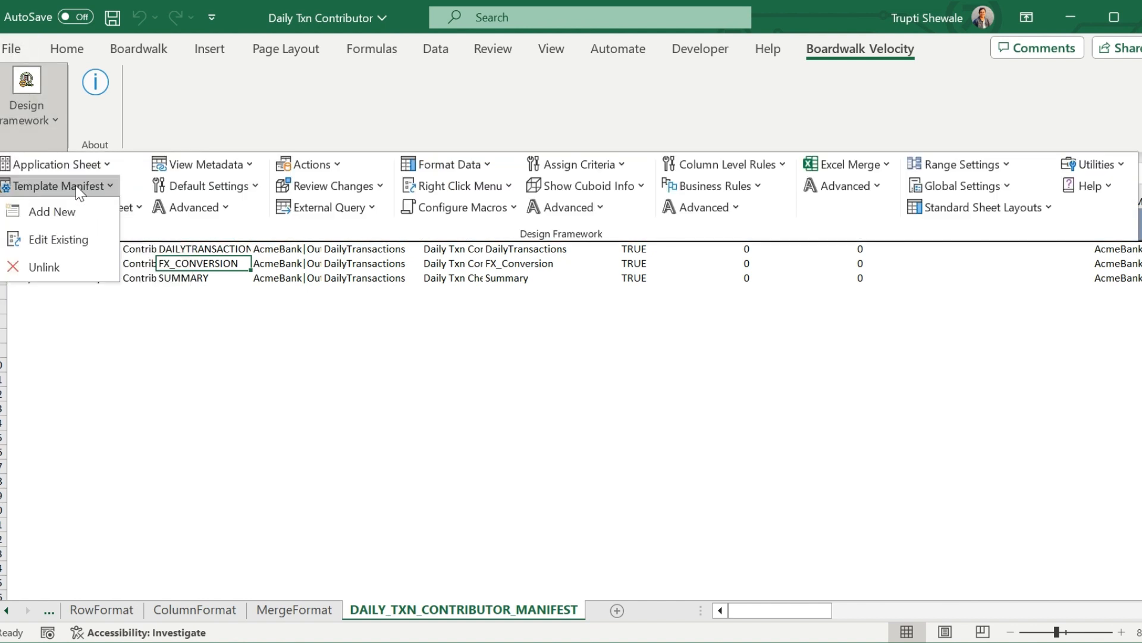
pyautogui.click(62, 265)
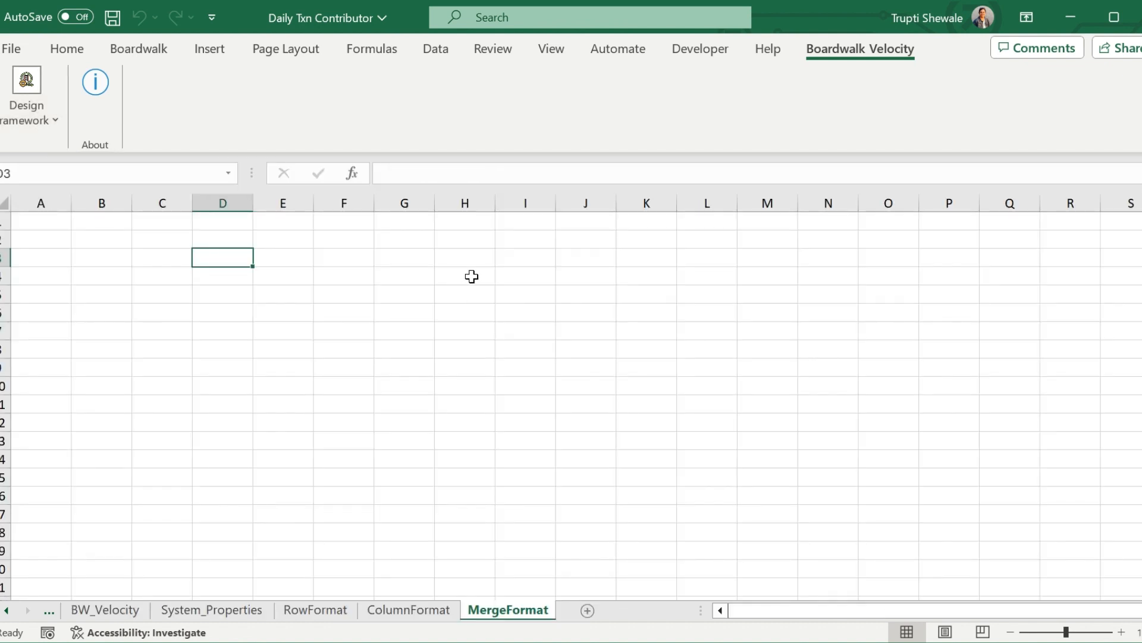
# Set the template to user mode with Desktop-Excel as the run time mode.
pyautogui.click(26, 89)
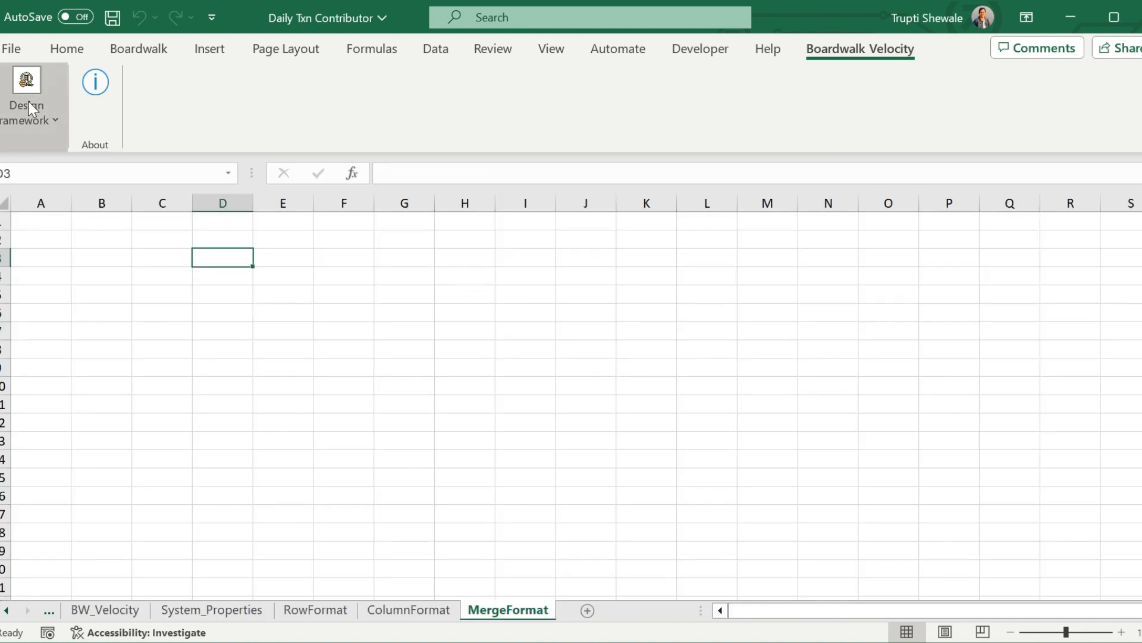
pyautogui.click(1117, 163)
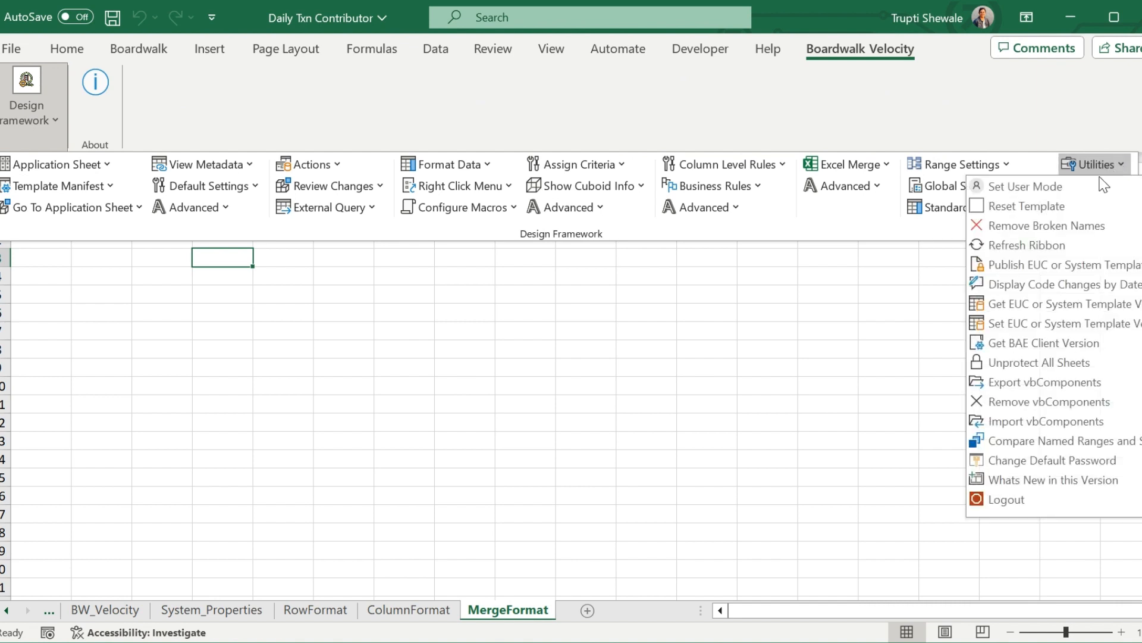
pyautogui.click(1009, 185)
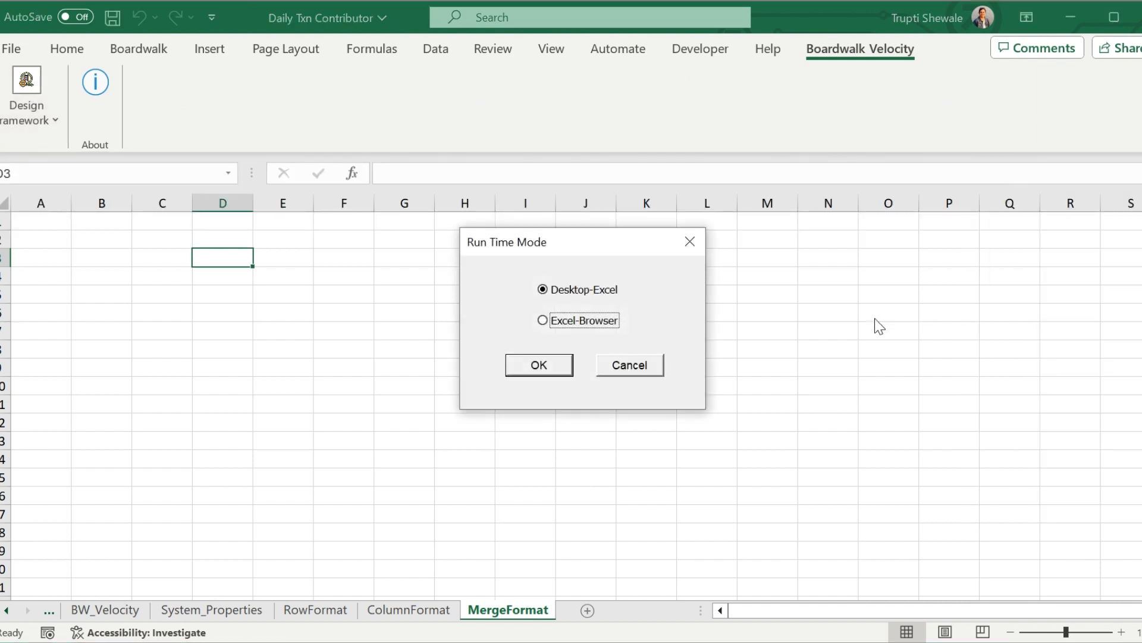
pyautogui.click(553, 364)
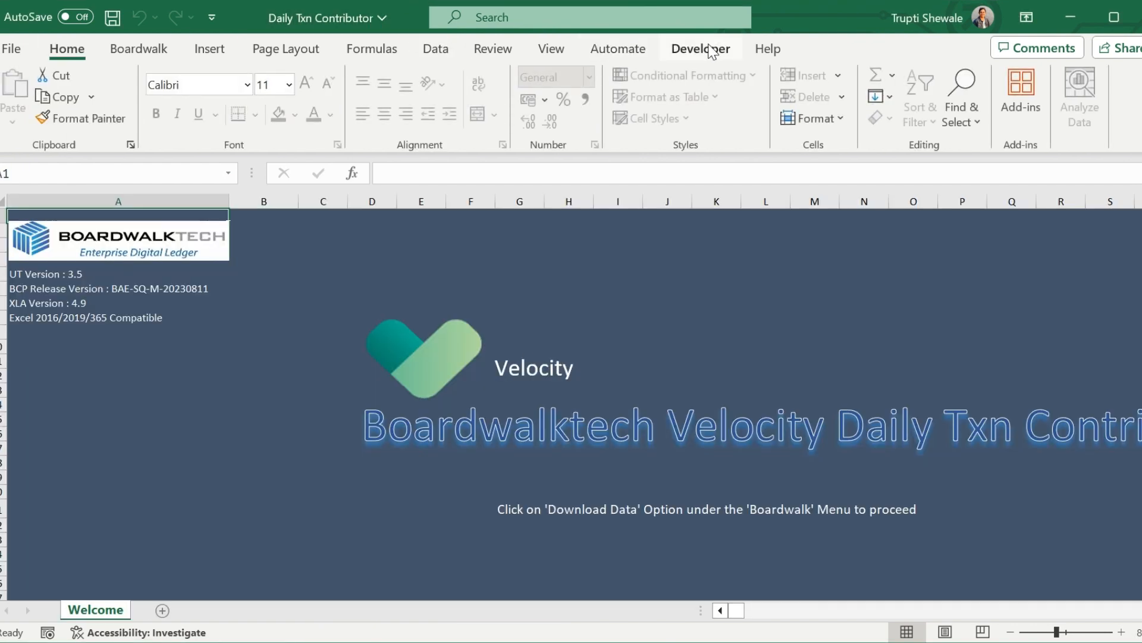
# Download the Daily Txn Contributor data into the workbook.
pyautogui.click(139, 48)
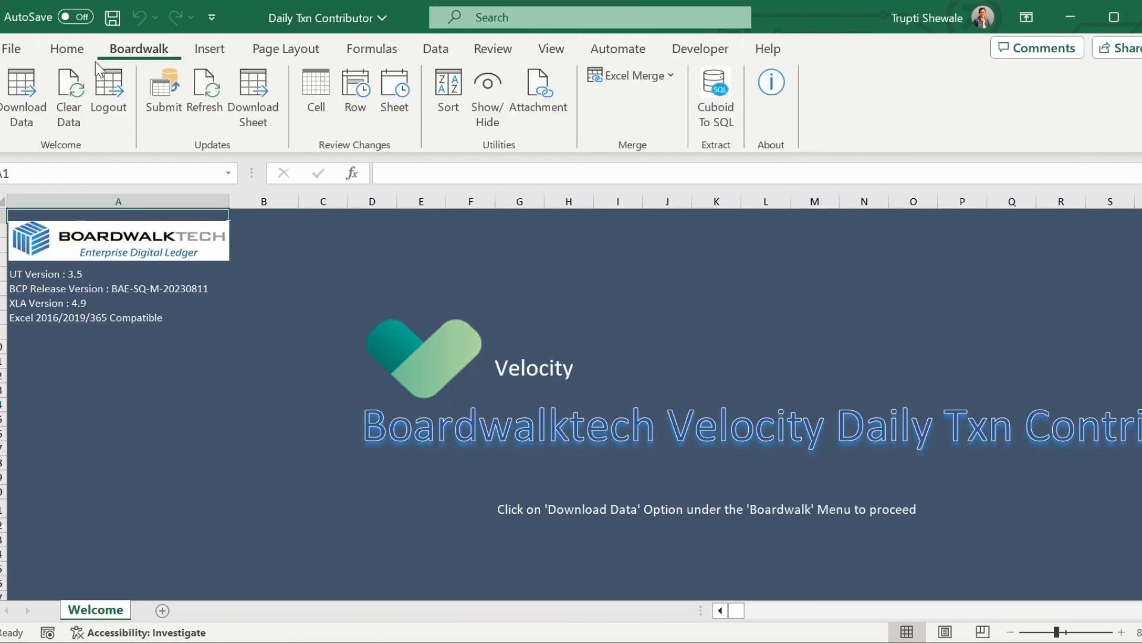
pyautogui.click(20, 106)
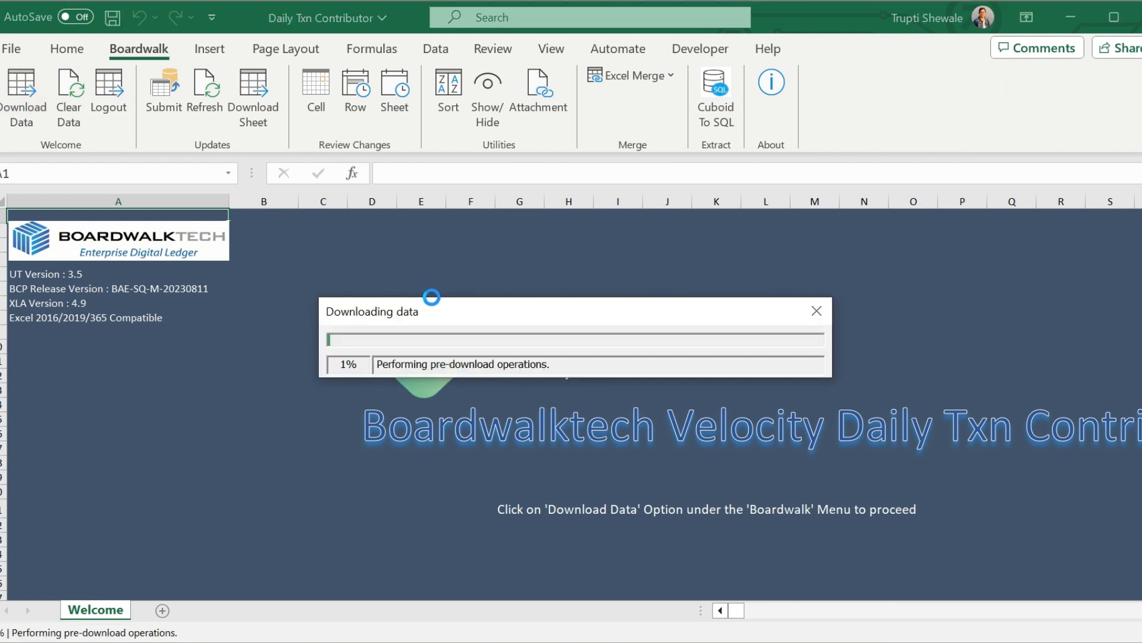
pyautogui.click(646, 398)
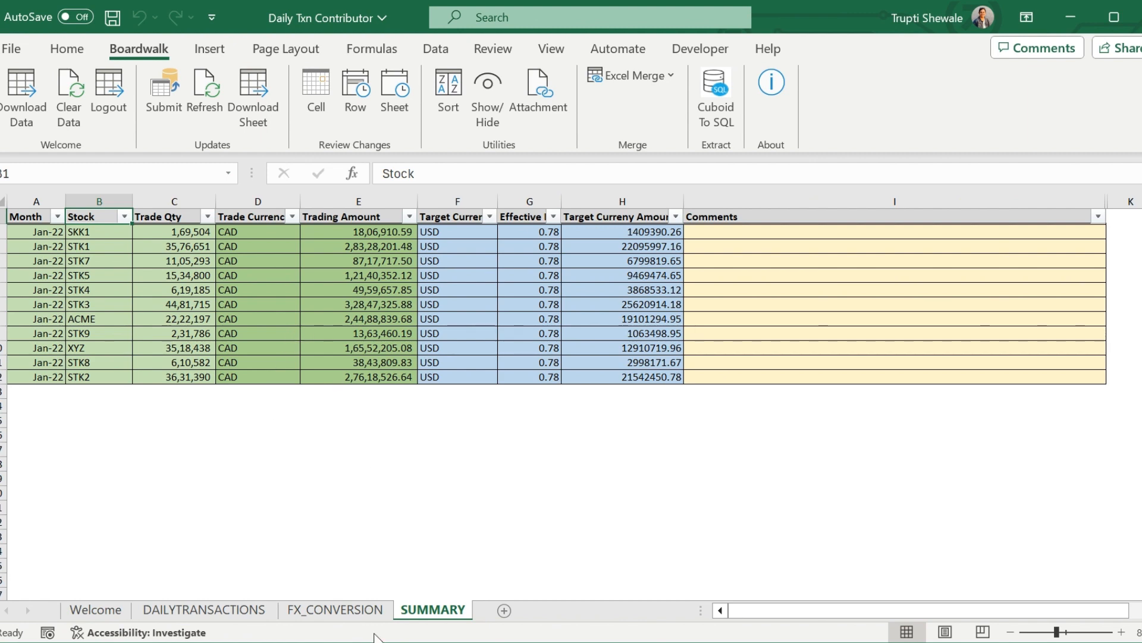
# Review the downloaded sheets and extract the FX_CONVERSION cuboid to its SQL table with Cuboid To SQL.
pyautogui.click(337, 611)
pyautogui.click(438, 611)
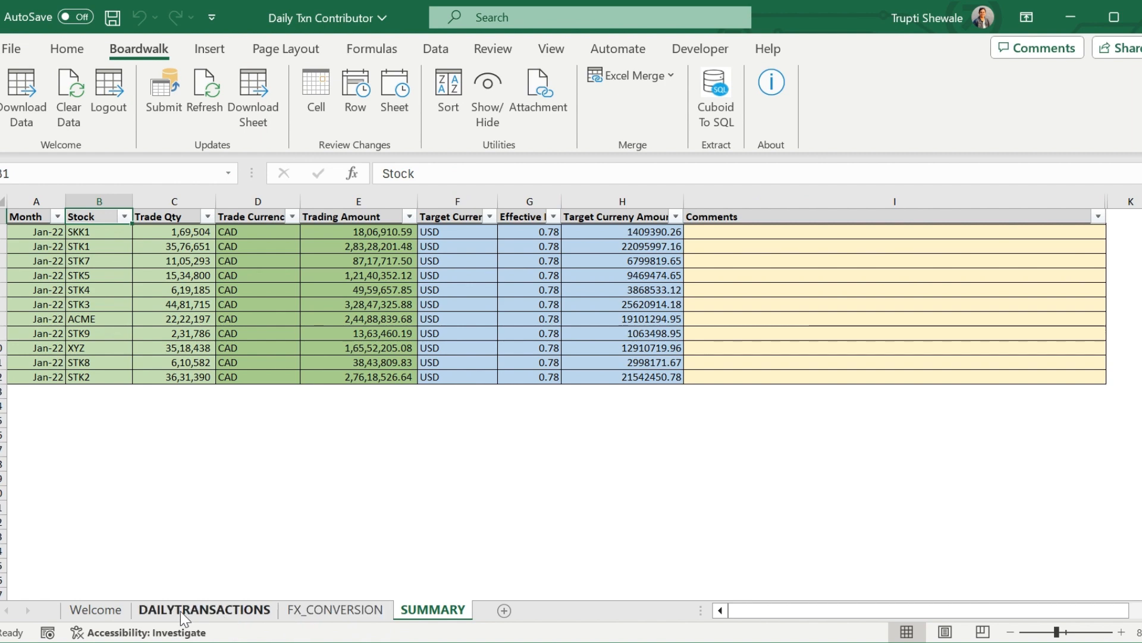
pyautogui.click(347, 609)
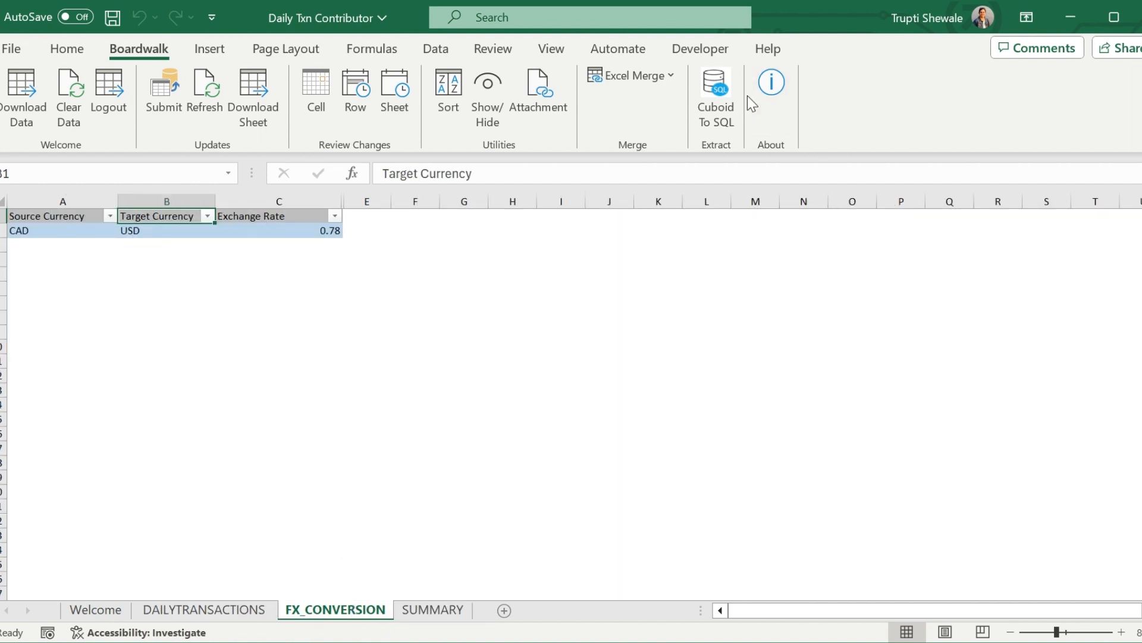
pyautogui.click(708, 97)
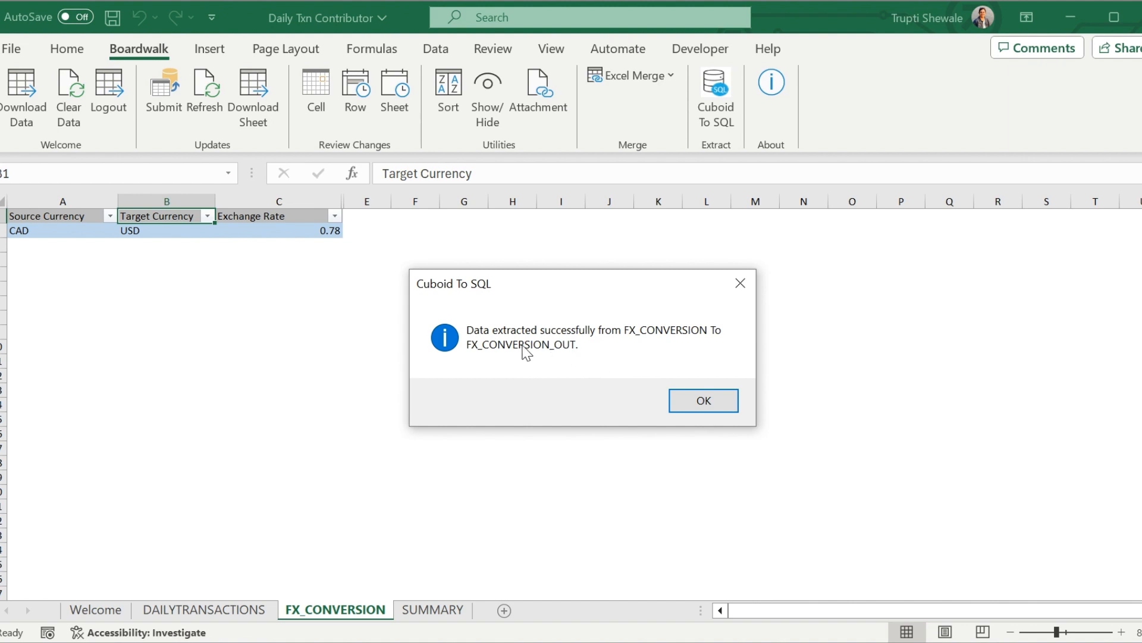
pyautogui.click(716, 401)
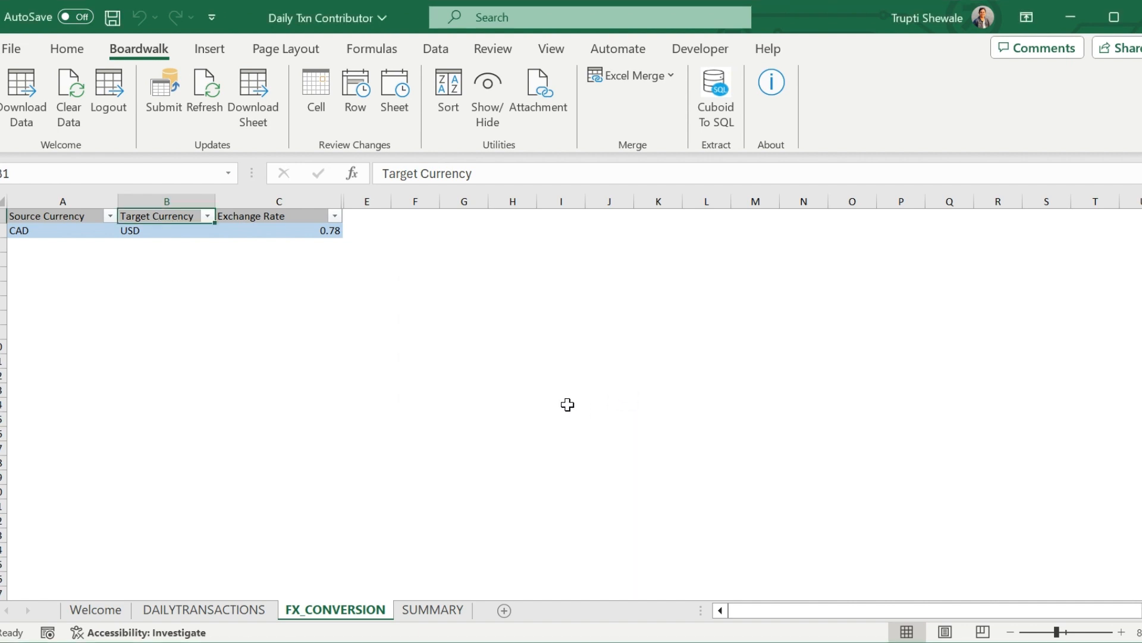
# Extract the SUMMARY cuboid to its SQL table with Cuboid To SQL.
pyautogui.click(452, 618)
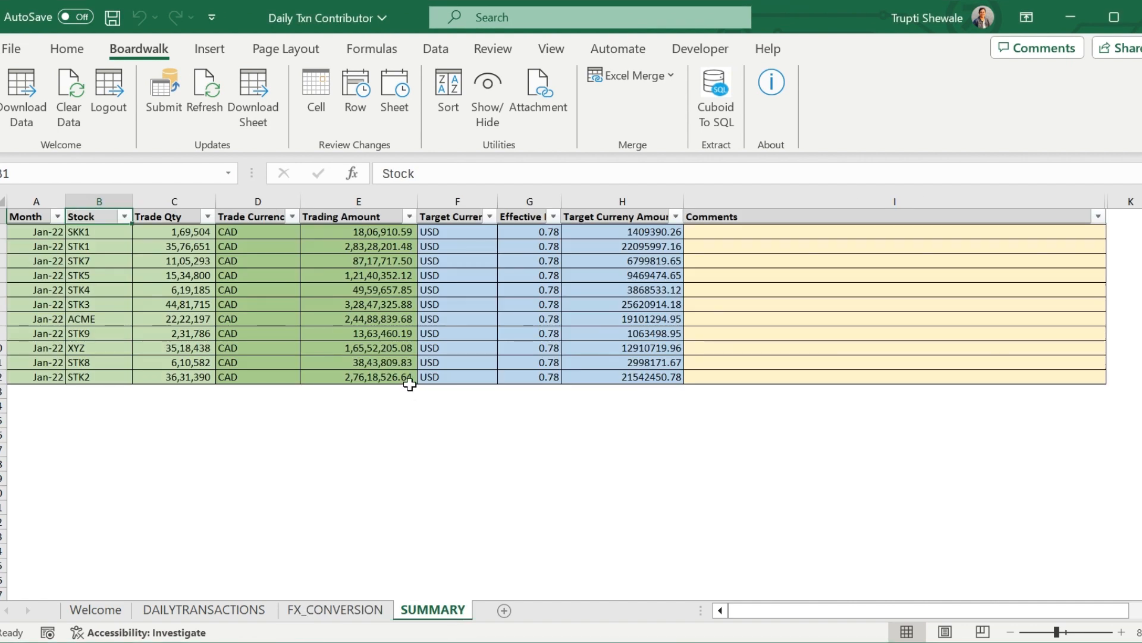
pyautogui.click(494, 275)
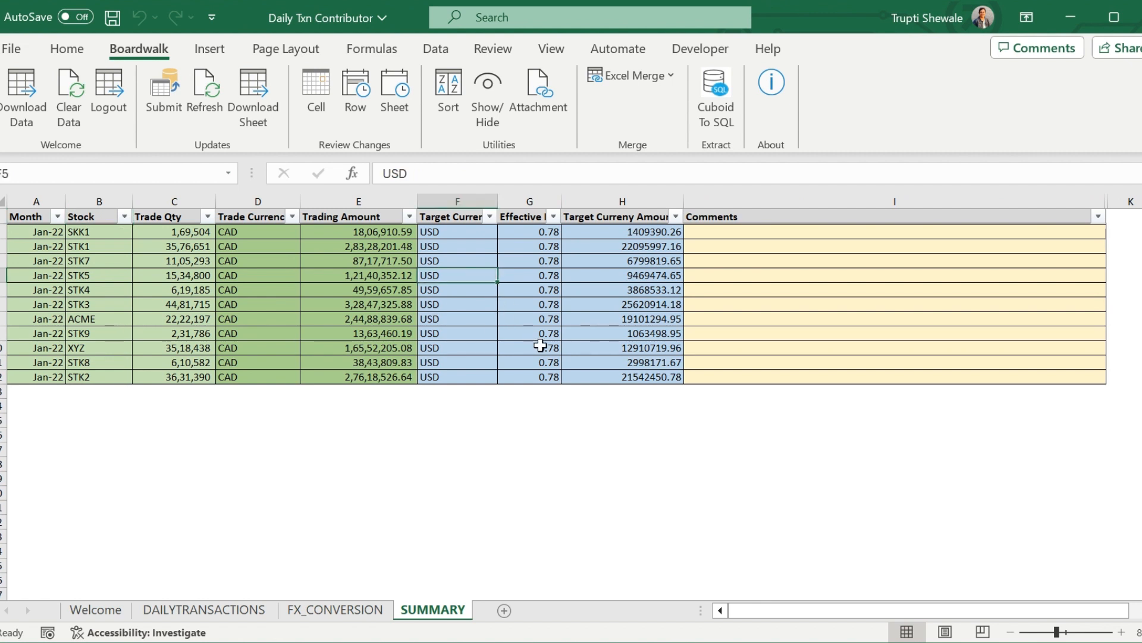
pyautogui.click(721, 116)
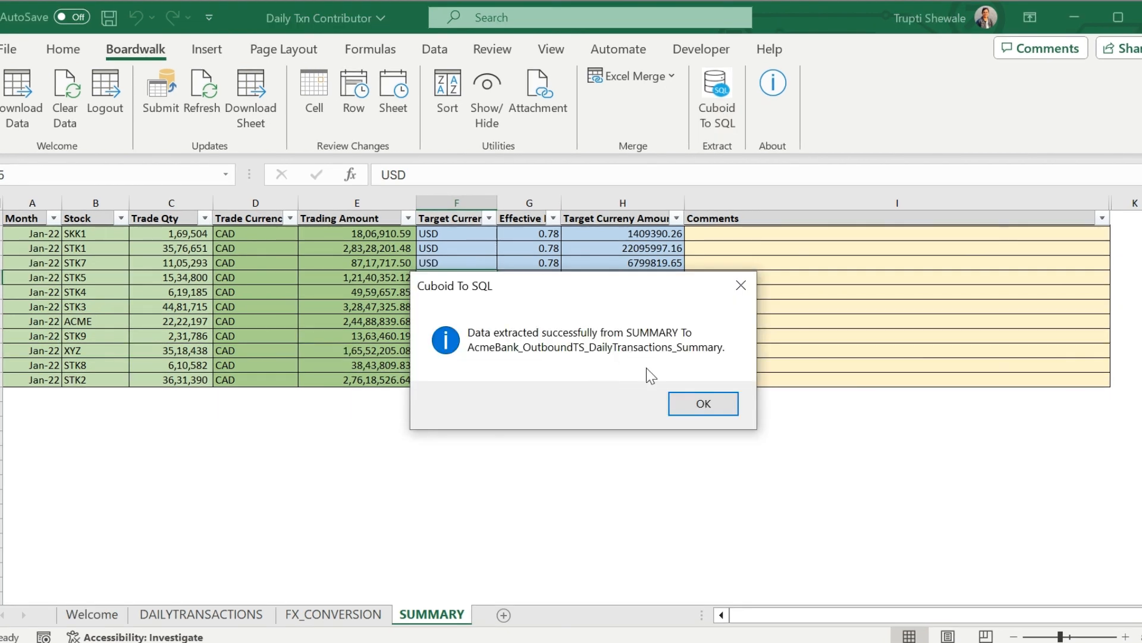
pyautogui.click(702, 404)
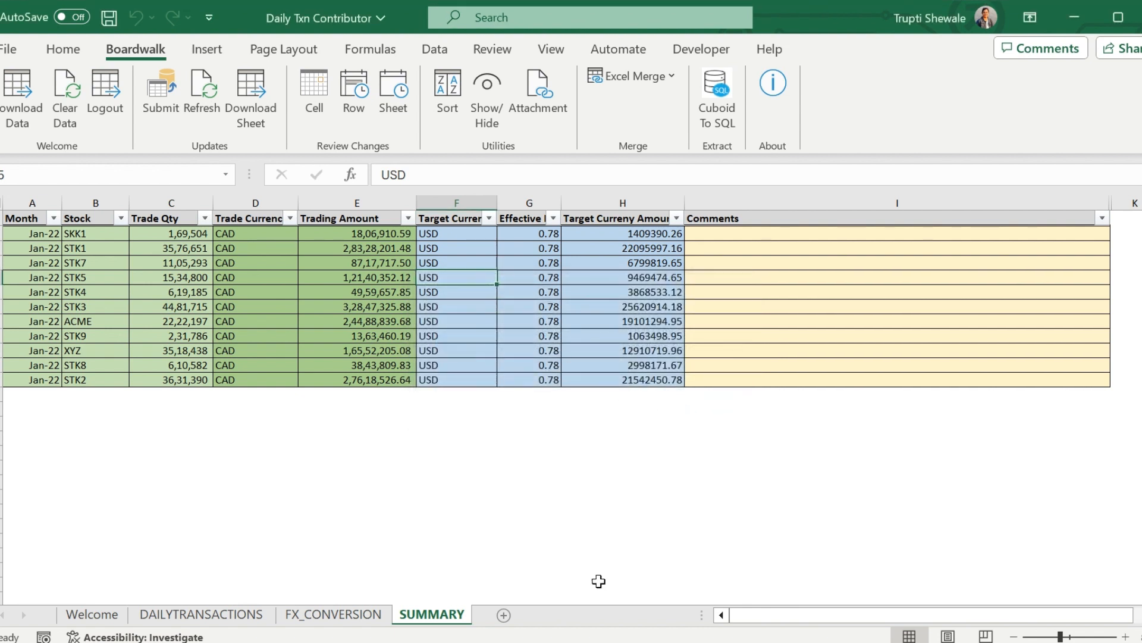
# Switch to SQL Server Management Studio and run the SELECT query on the AcmeBank_OutboundTS_DailyTransactions_Summary table.
pyautogui.hotkey('alt', 'Tab')
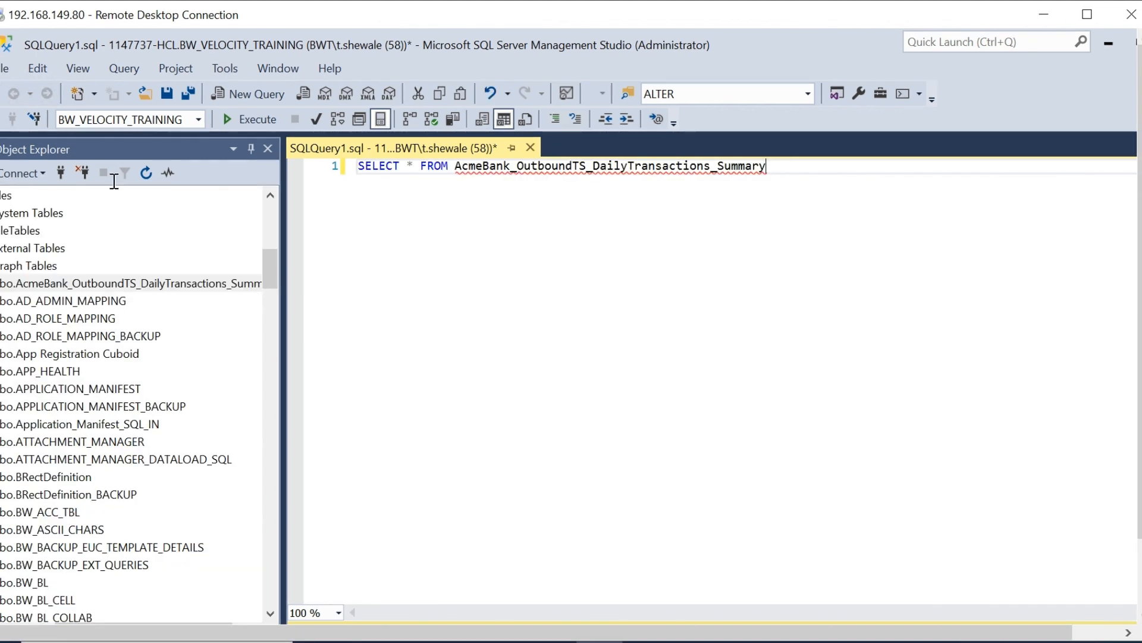
pyautogui.hotkey('ctrl', 'a')
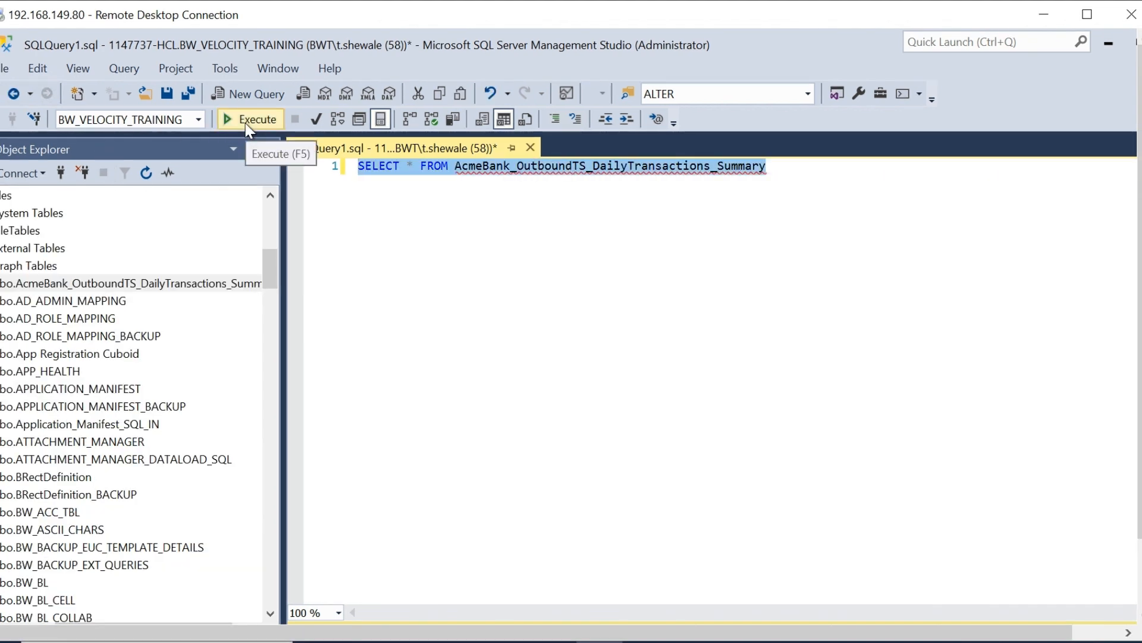
pyautogui.click(247, 123)
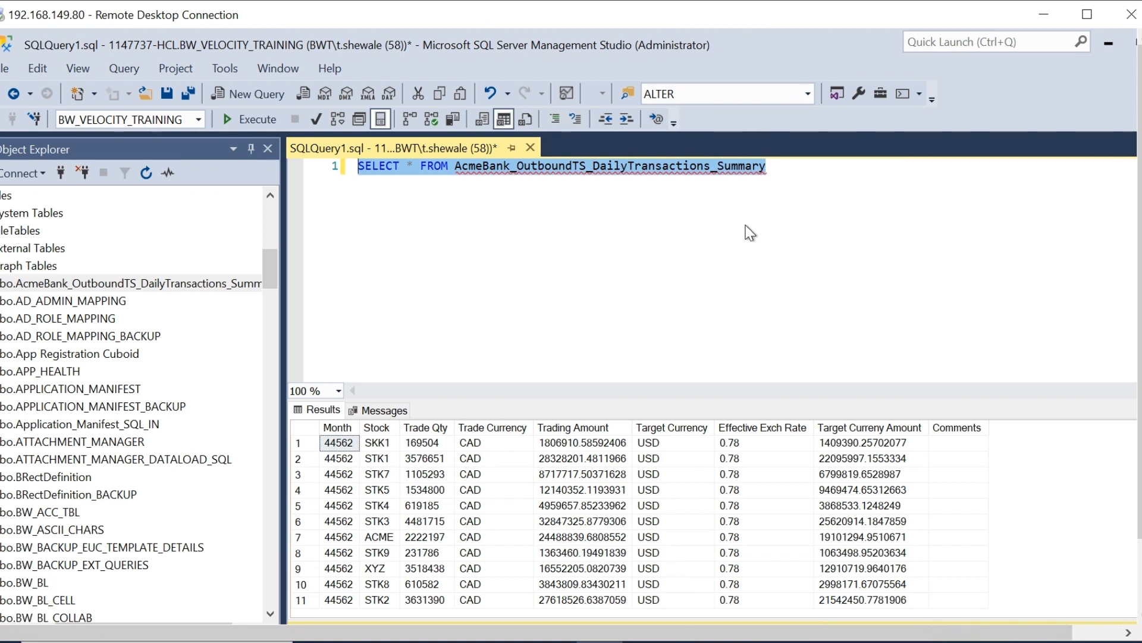
# Add the query SELECT * FROM FX_CONVERSION_OUT below the existing statement and run only that query.
pyautogui.click(786, 166)
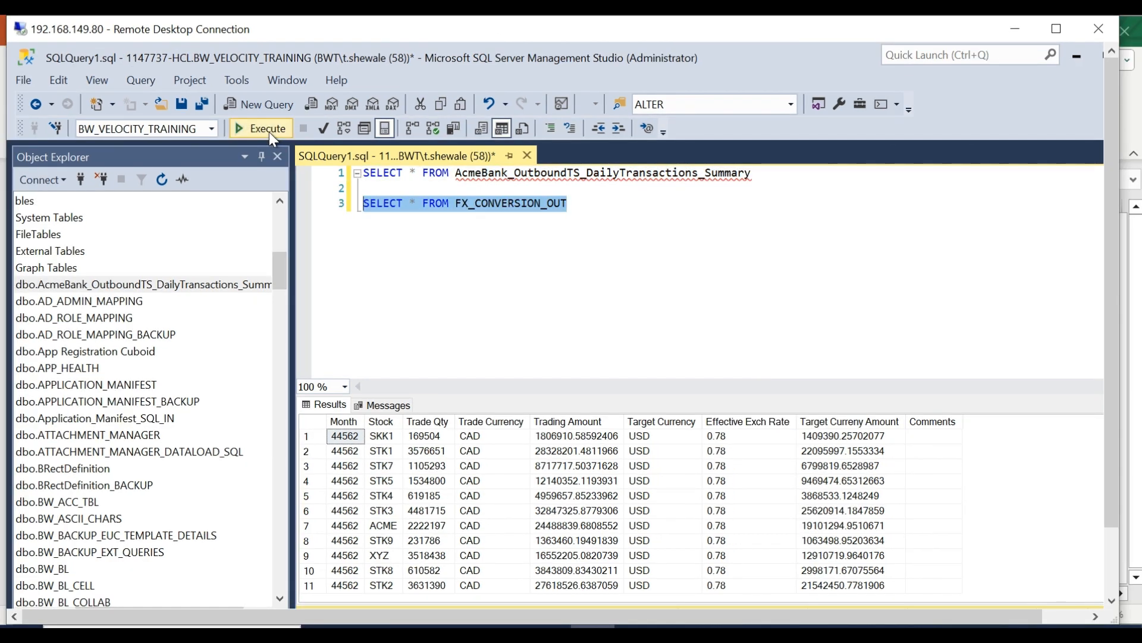
pyautogui.click(253, 119)
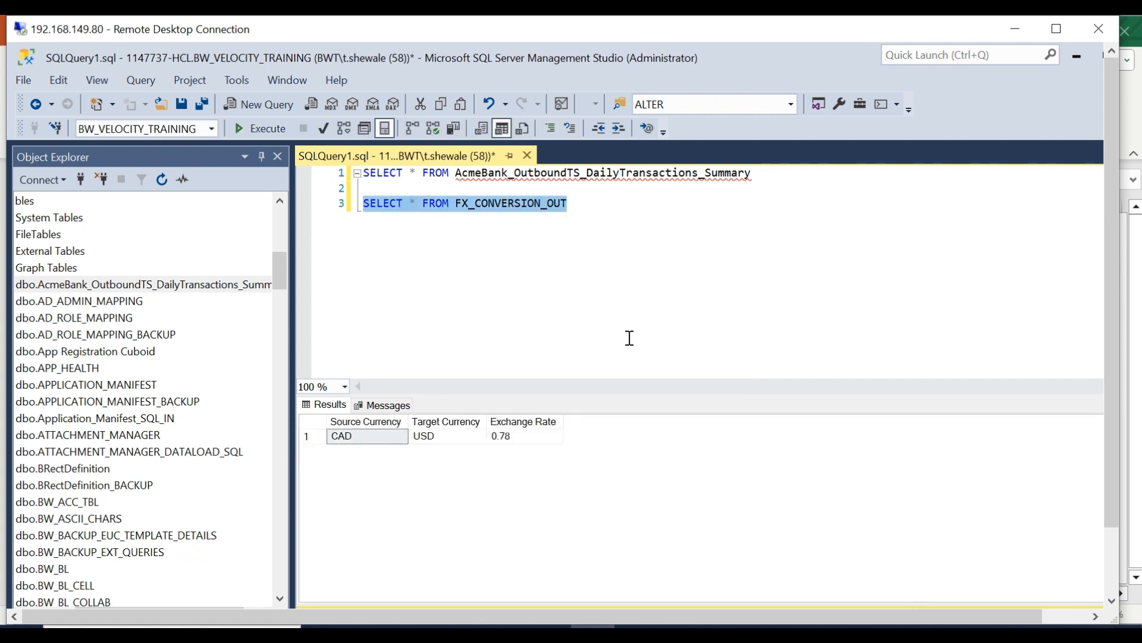
# Rerun only the AcmeBank_OutboundTS_DailyTransactions_Summary query and maximize the remote desktop window.
pyautogui.click(535, 284)
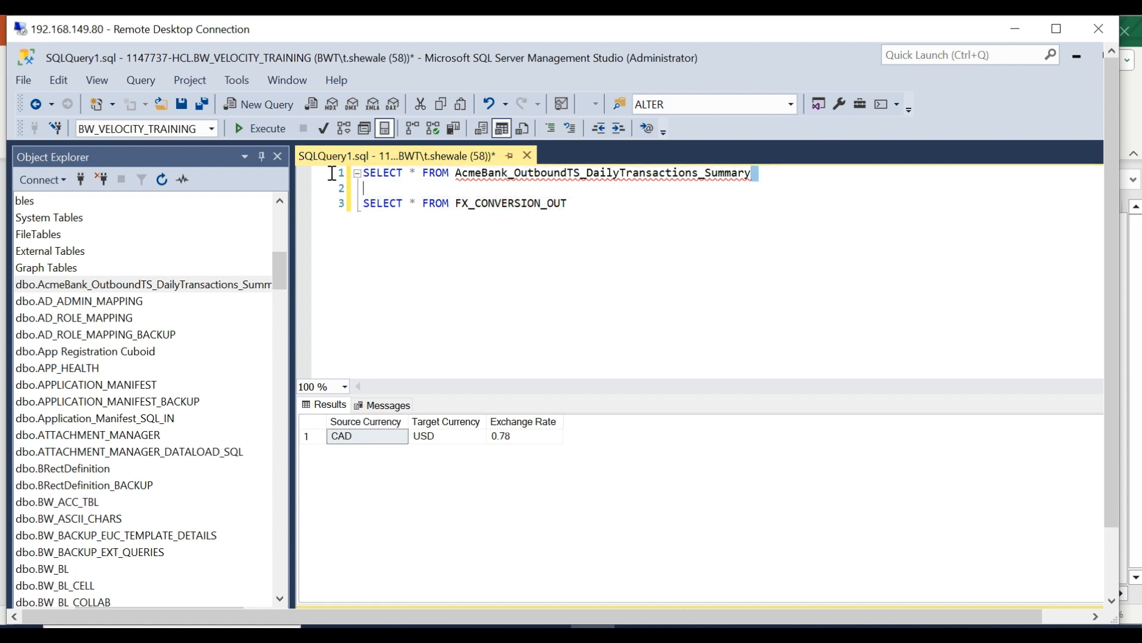
pyautogui.moveTo(365, 172); pyautogui.dragTo(752, 172)
pyautogui.click(263, 129)
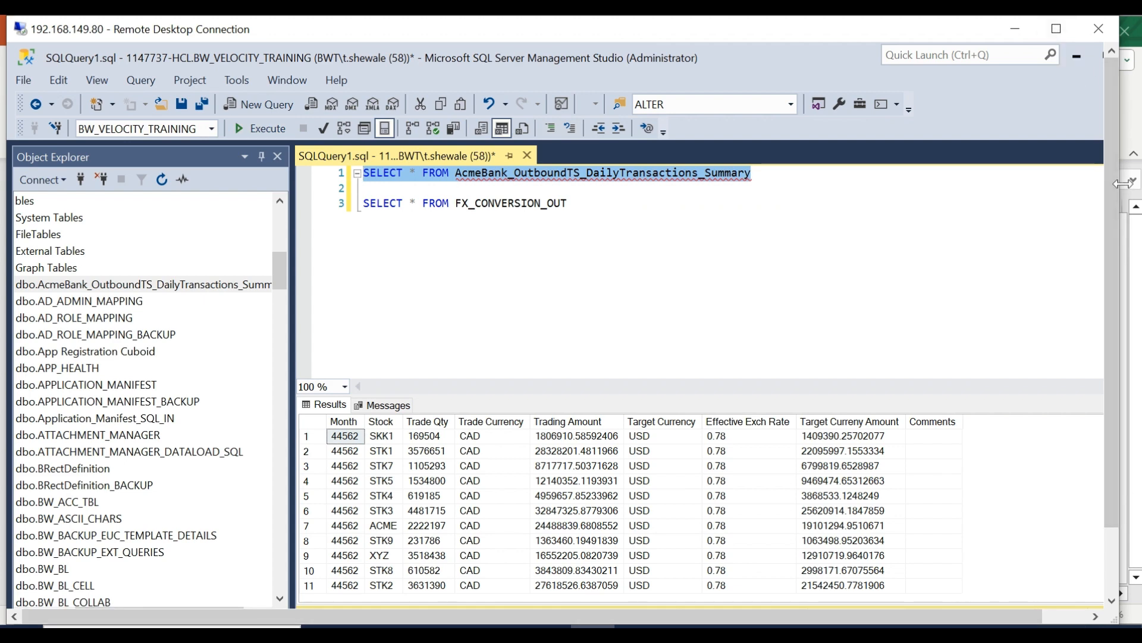
pyautogui.moveTo(1110, 207); pyautogui.dragTo(1101, 357)
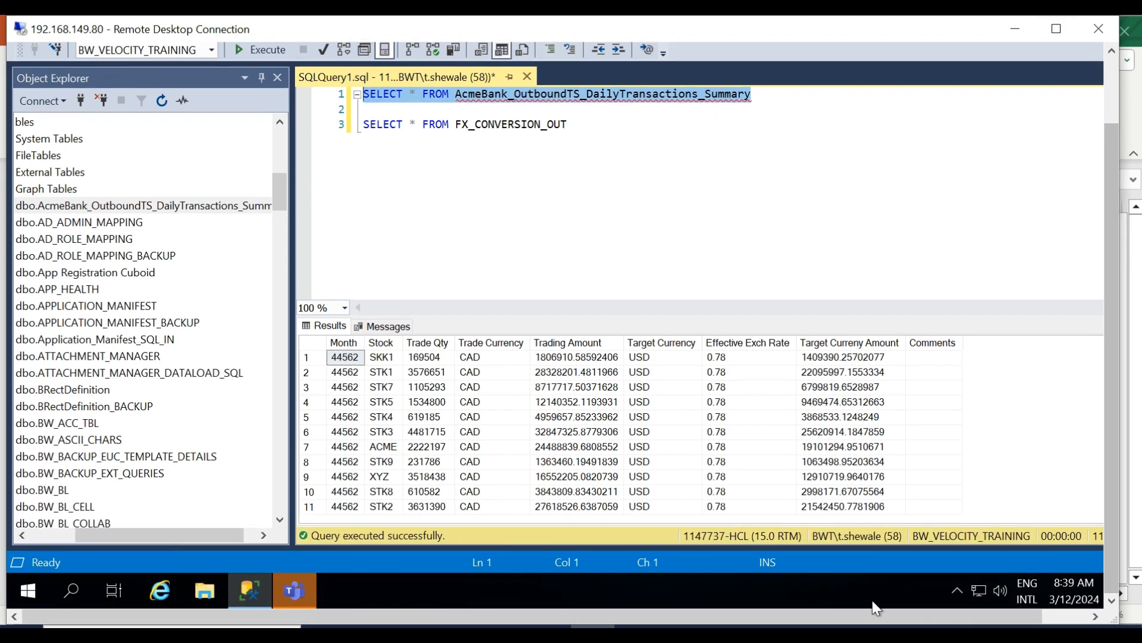
pyautogui.moveTo(875, 616); pyautogui.dragTo(958, 610)
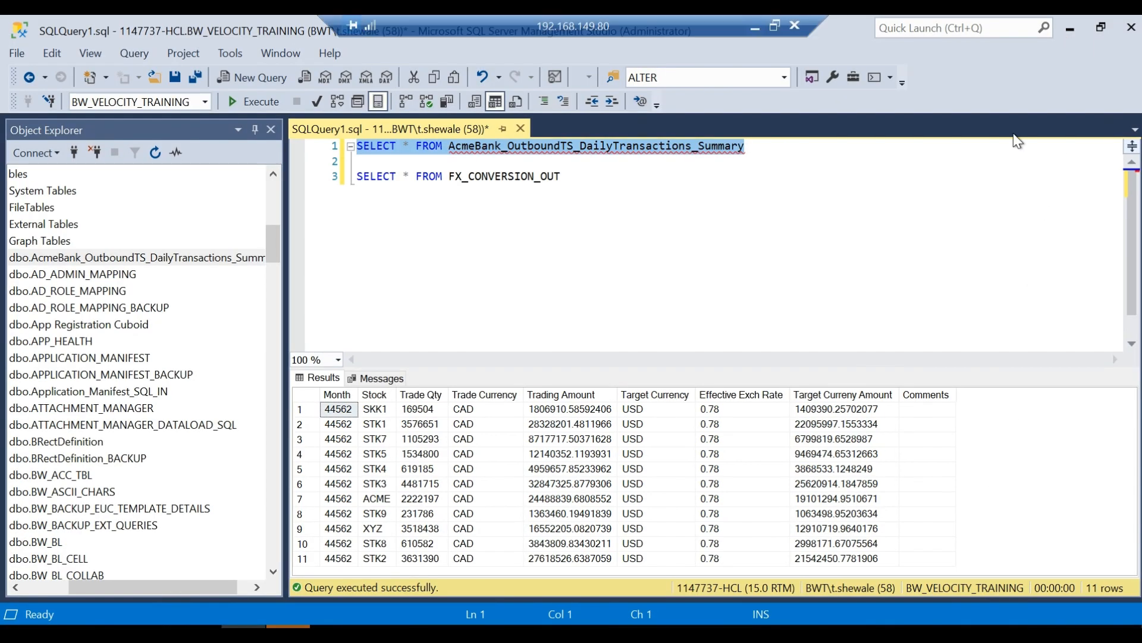
pyautogui.click(1057, 28)
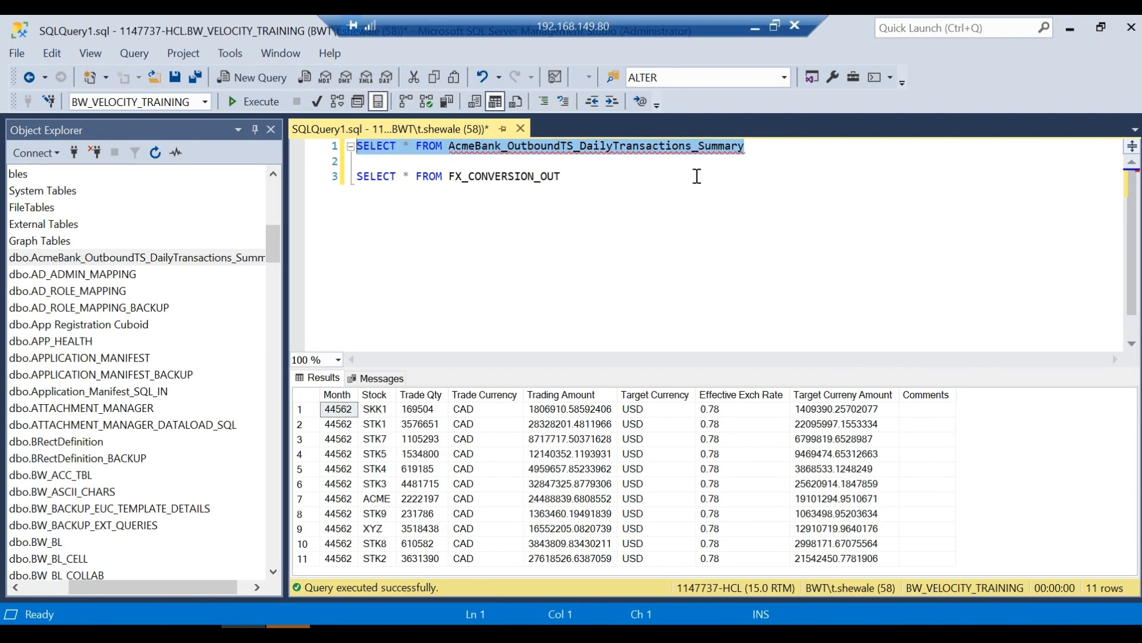
# Switch to the Daily Txn Contributor workbook in Excel and extract the SUMMARY cuboid again with Cuboid To SQL.
pyautogui.click(753, 26)
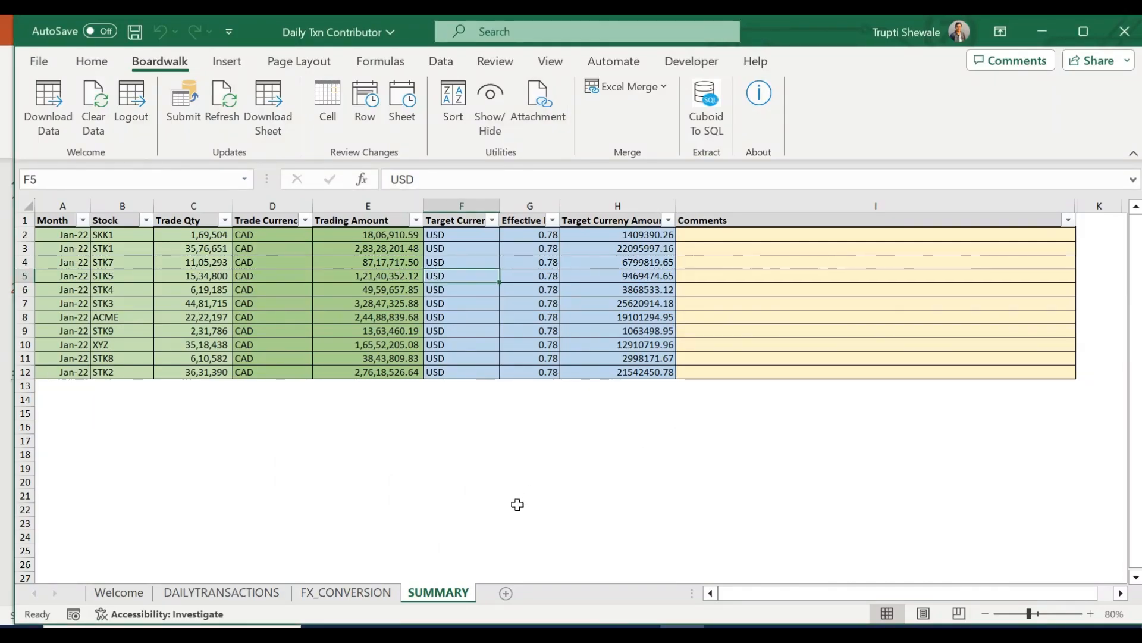
pyautogui.click(345, 247)
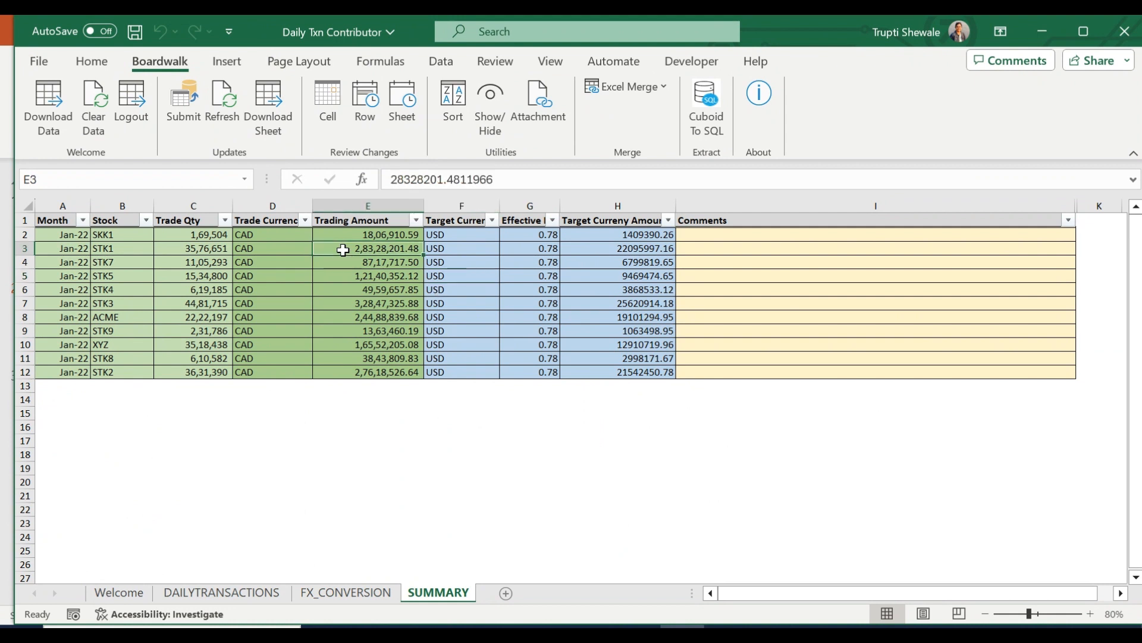
pyautogui.click(708, 115)
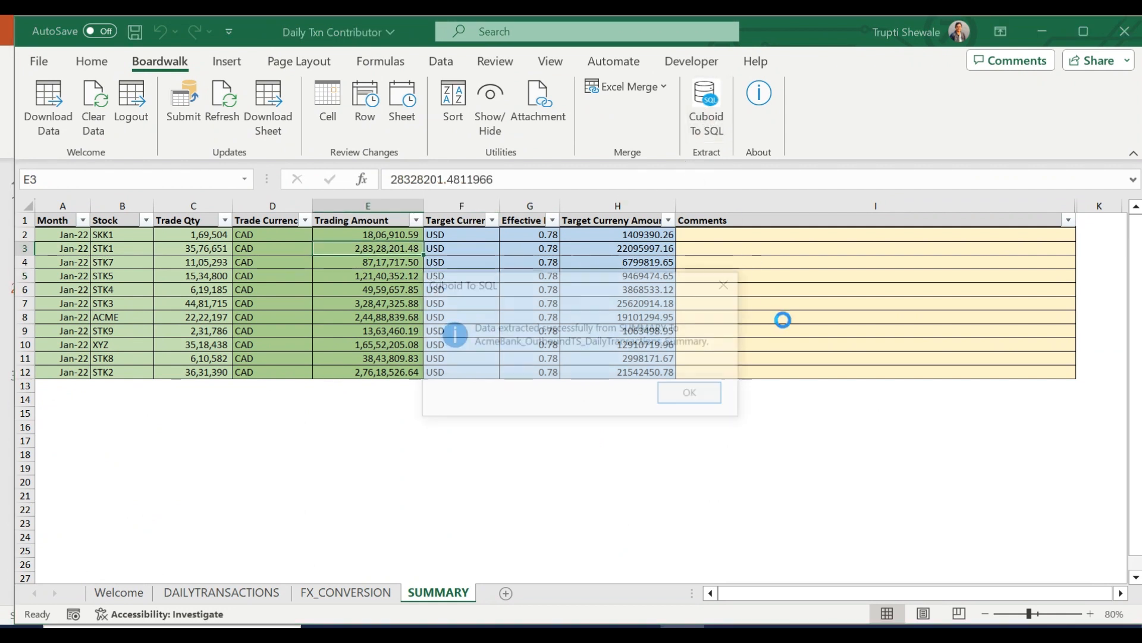
pyautogui.click(679, 398)
# Switch to SQL Server Management Studio and rerun only the AcmeBank_OutboundTS_DailyTransactions_Summary query to check for appended rows.
pyautogui.click(593, 633)
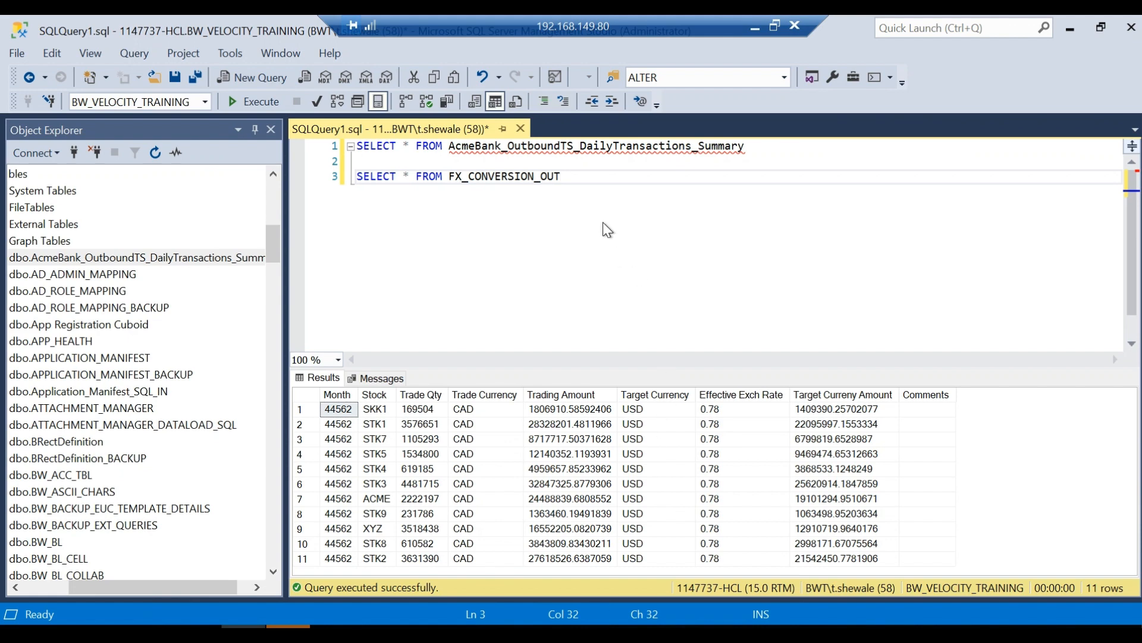
pyautogui.moveTo(769, 149); pyautogui.dragTo(627, 157)
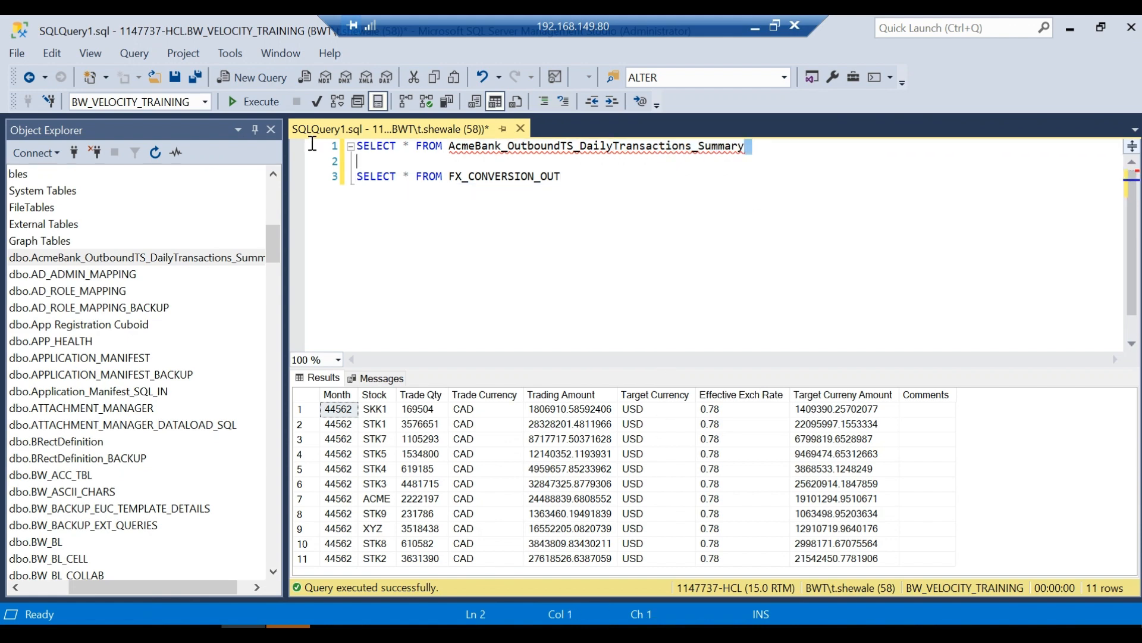
pyautogui.moveTo(311, 144); pyautogui.dragTo(273, 139)
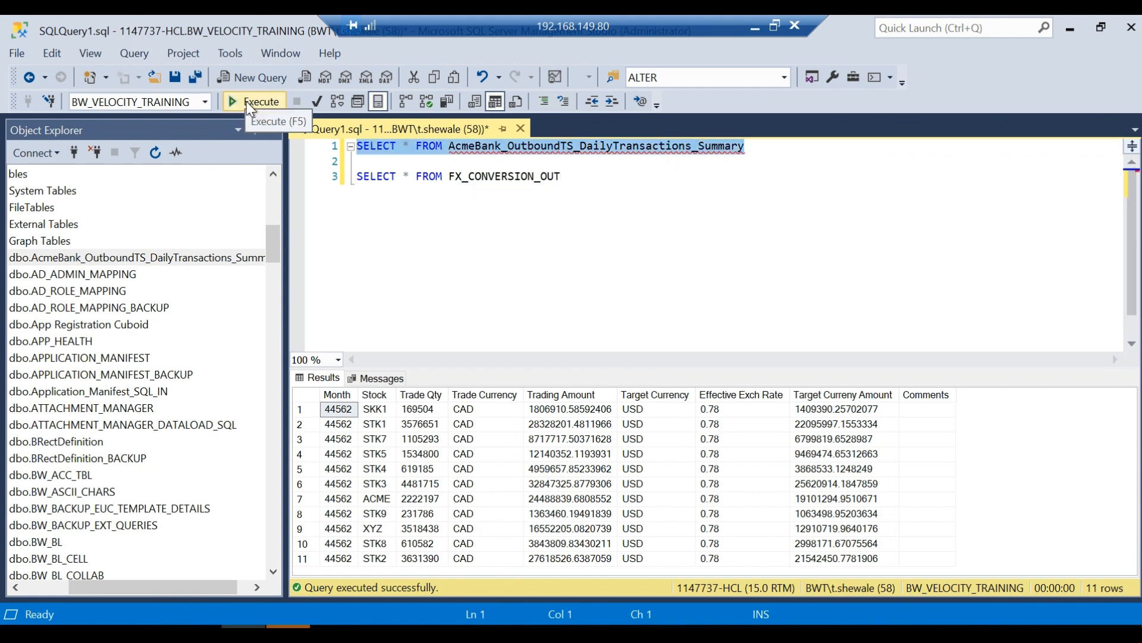
pyautogui.click(246, 101)
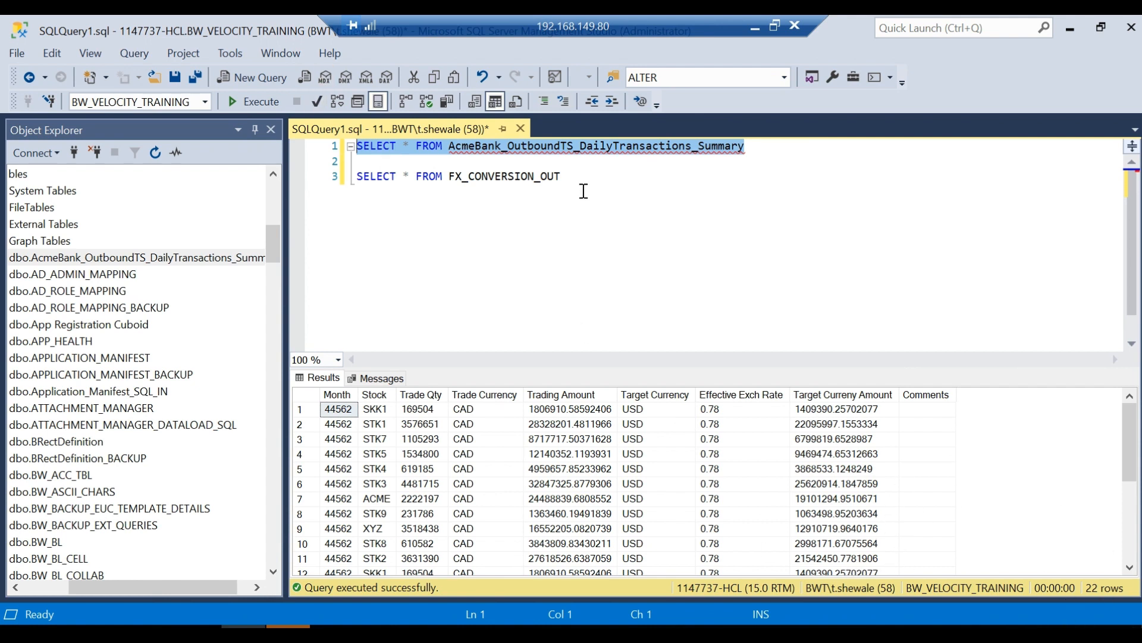
pyautogui.click(686, 192)
# Return to the Excel workbook and extract the FX_CONVERSION cuboid again with Cuboid To SQL.
pyautogui.click(754, 26)
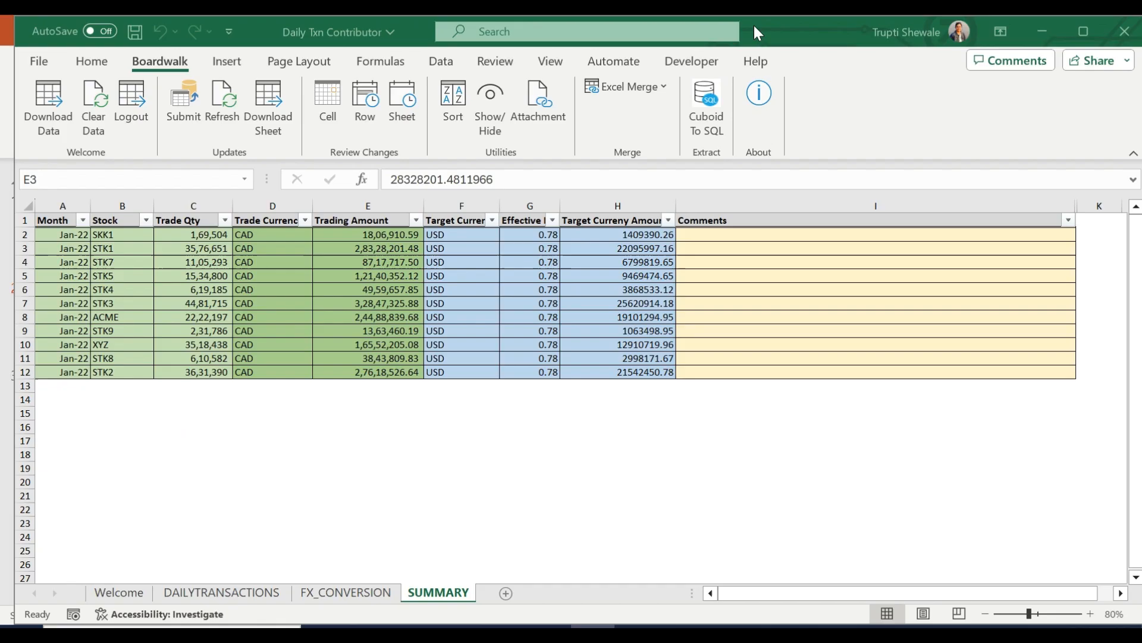
pyautogui.click(340, 593)
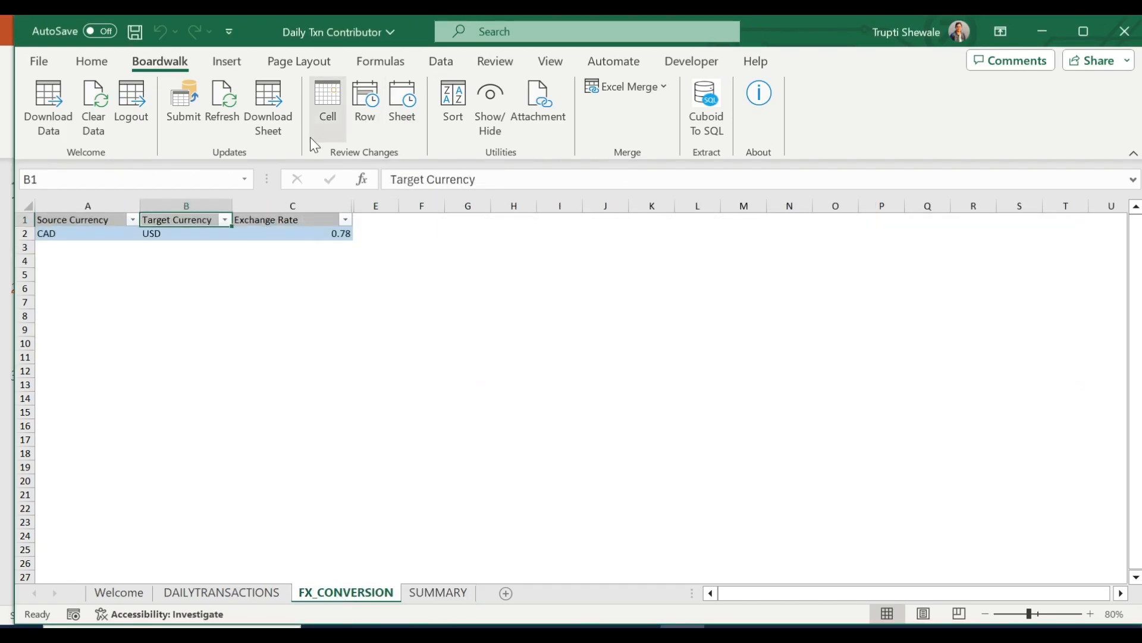
pyautogui.click(721, 113)
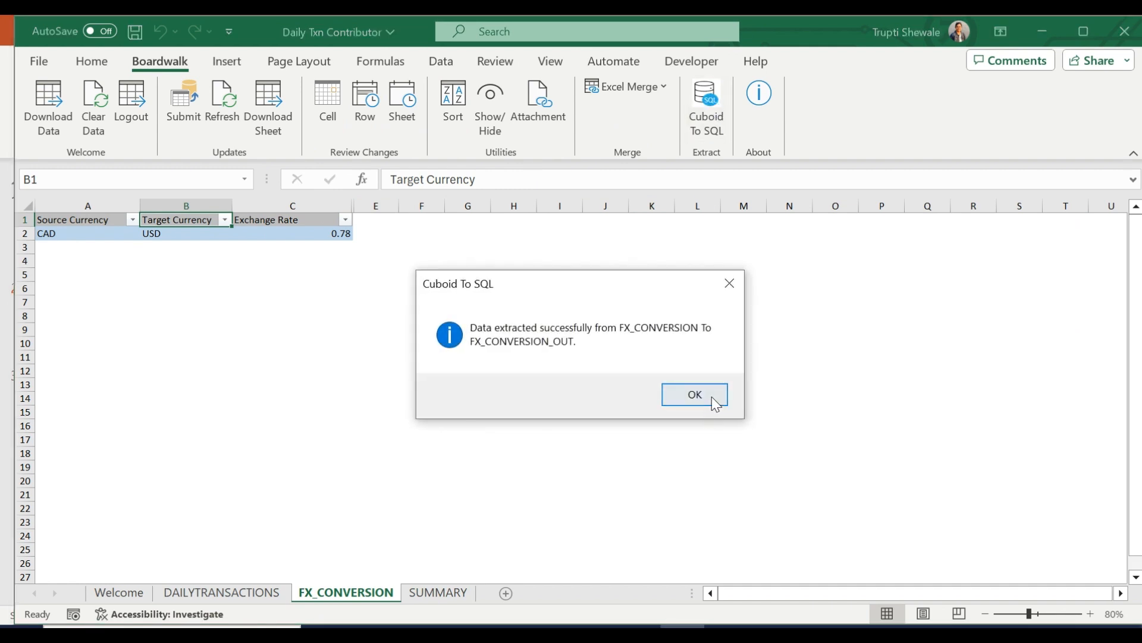
pyautogui.click(722, 396)
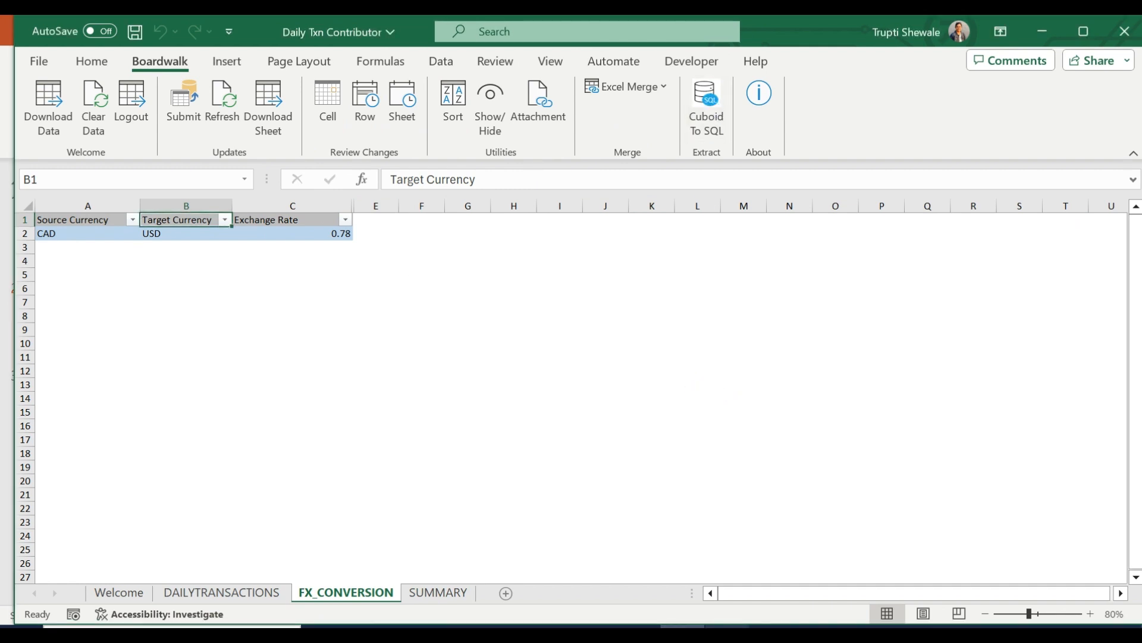
# Switch to SQL Server Management Studio and rerun only the FX_CONVERSION_OUT query to check the purged table's rows.
pyautogui.click(625, 547)
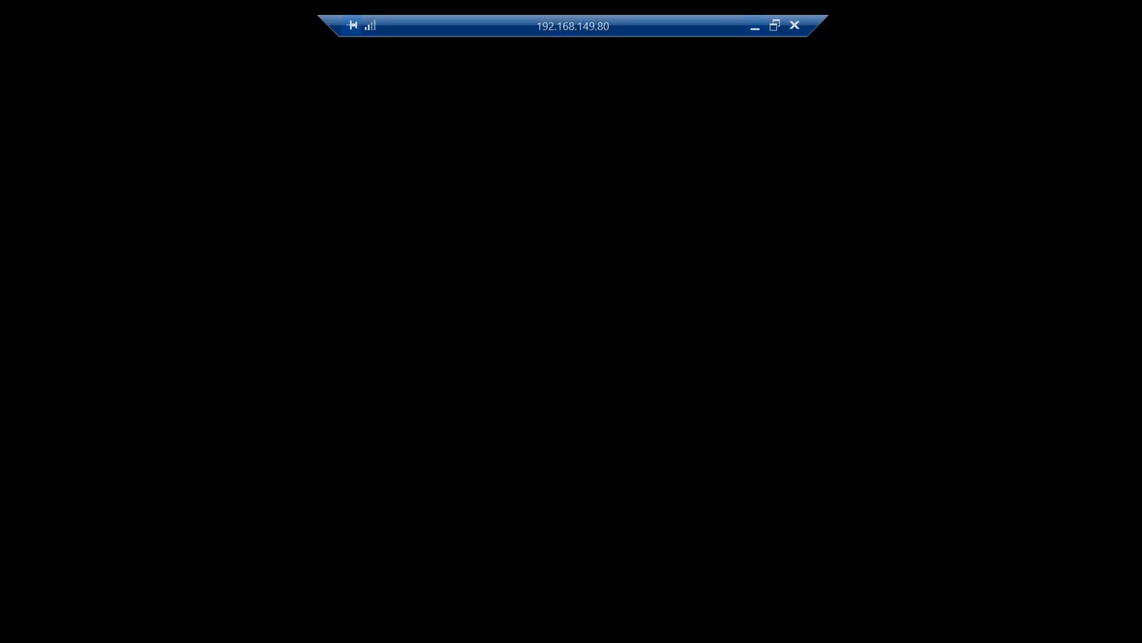
pyautogui.moveTo(591, 181); pyautogui.dragTo(335, 186)
pyautogui.click(249, 100)
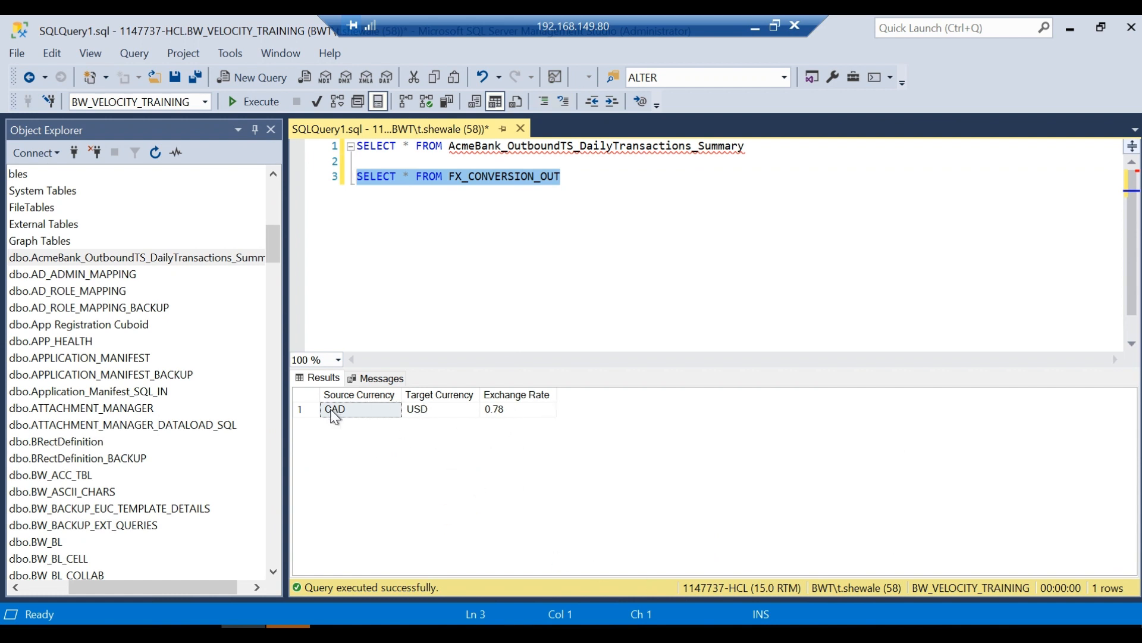
# Switch to the outbound data presentation in PowerPoint and show the closing "Thank you!!!" slide.
pyautogui.click(753, 29)
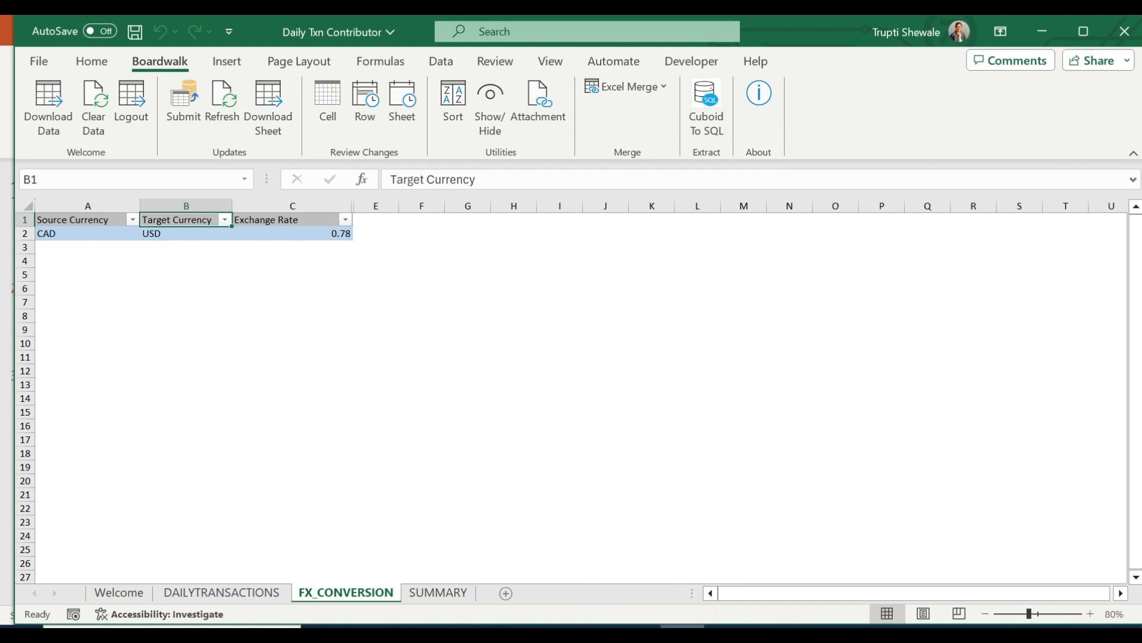
pyautogui.moveTo(683, 627)
pyautogui.click(727, 626)
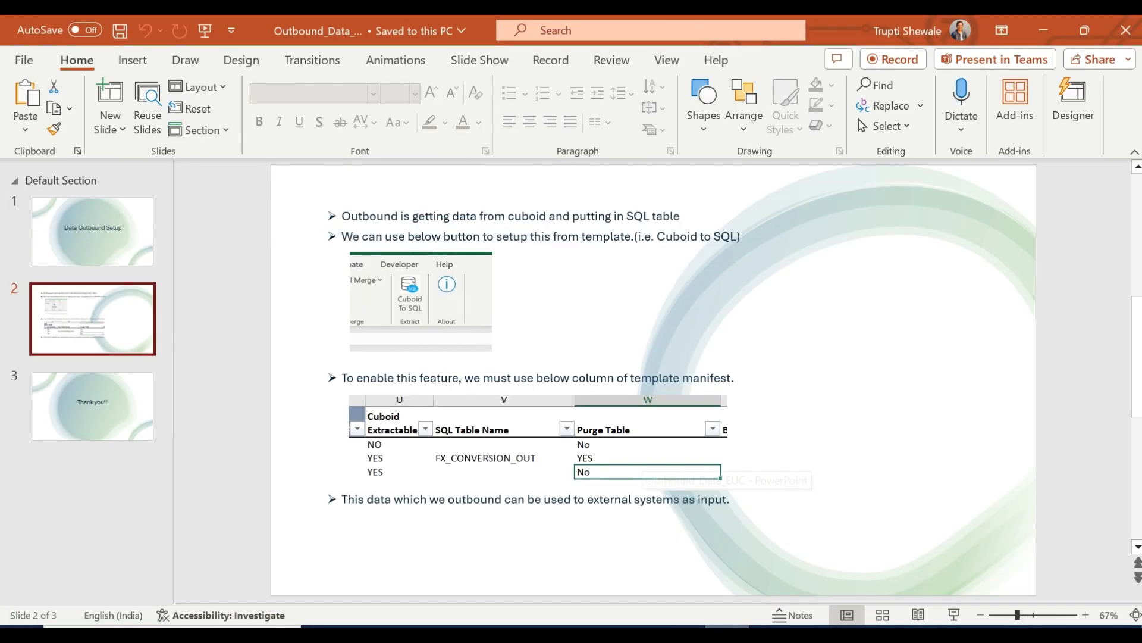
pyautogui.click(140, 408)
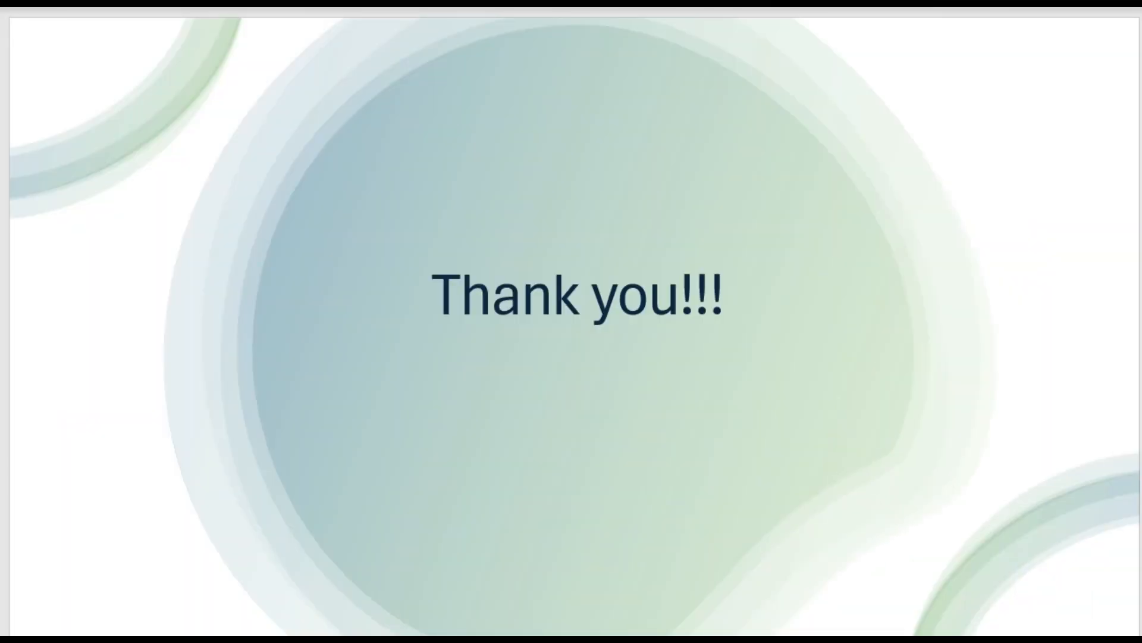